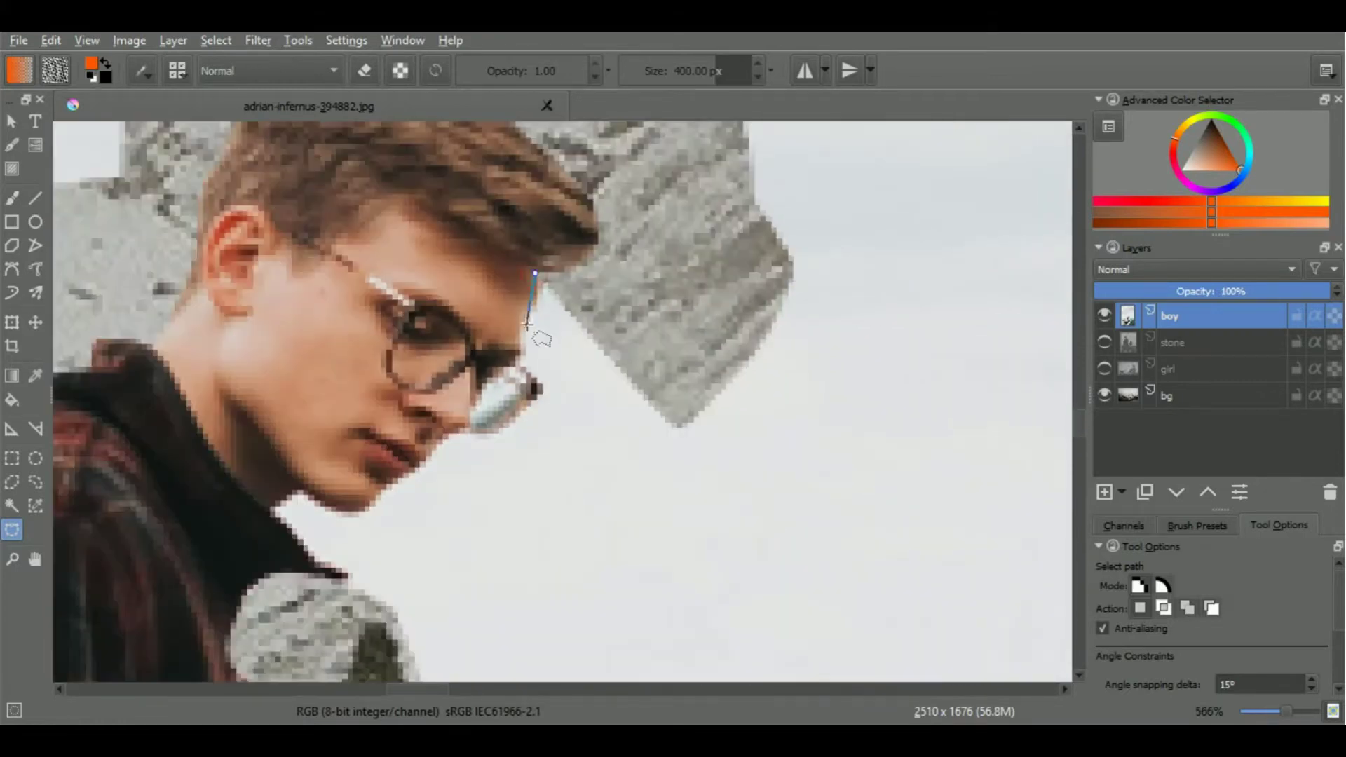
Step: Scroll the canvas to review the boy's chin cutout and the rock edge
{"action": "scroll", "coordinate": [319, 359], "scroll_direction": "up", "scroll_amount": 2}
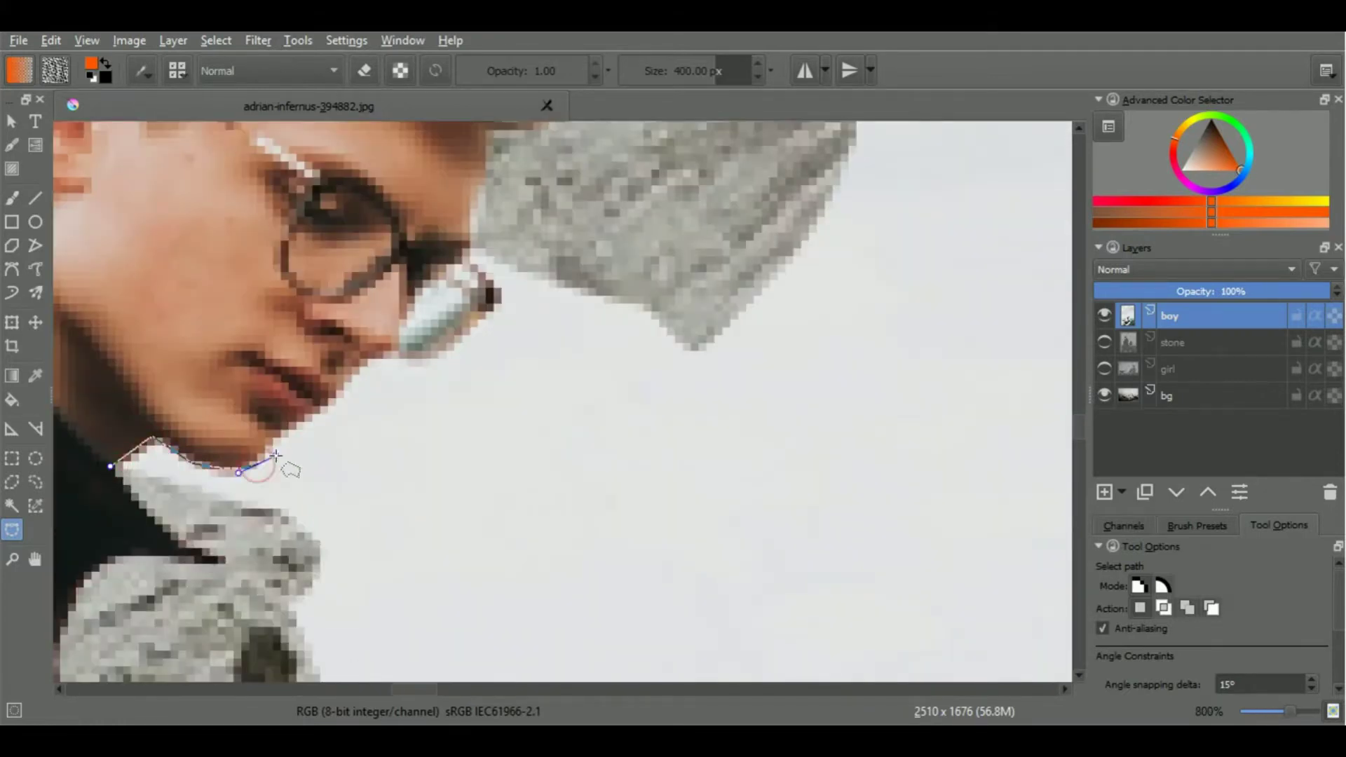
{"action": "scroll", "coordinate": [494, 227], "scroll_direction": "down", "scroll_amount": 2}
{"action": "scroll", "coordinate": [495, 227], "scroll_direction": "down", "scroll_amount": 1}
{"action": "scroll", "coordinate": [494, 227], "scroll_direction": "down", "scroll_amount": 2}
{"action": "scroll", "coordinate": [495, 227], "scroll_direction": "down", "scroll_amount": 1}
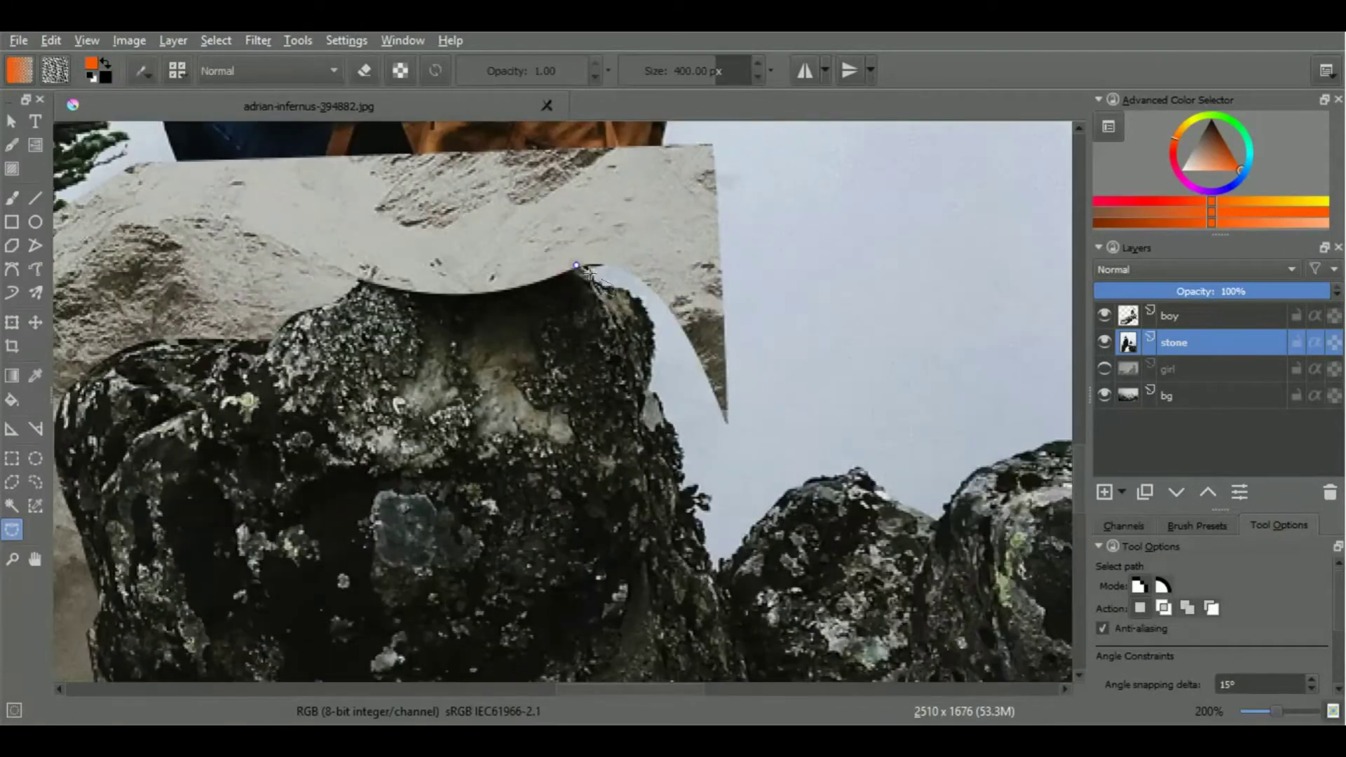
Step: Extend the selection outline along the rock's edge
{"action": "left_click", "coordinate": [709, 577]}
{"action": "scroll", "coordinate": [734, 440], "scroll_direction": "down", "scroll_amount": 3}
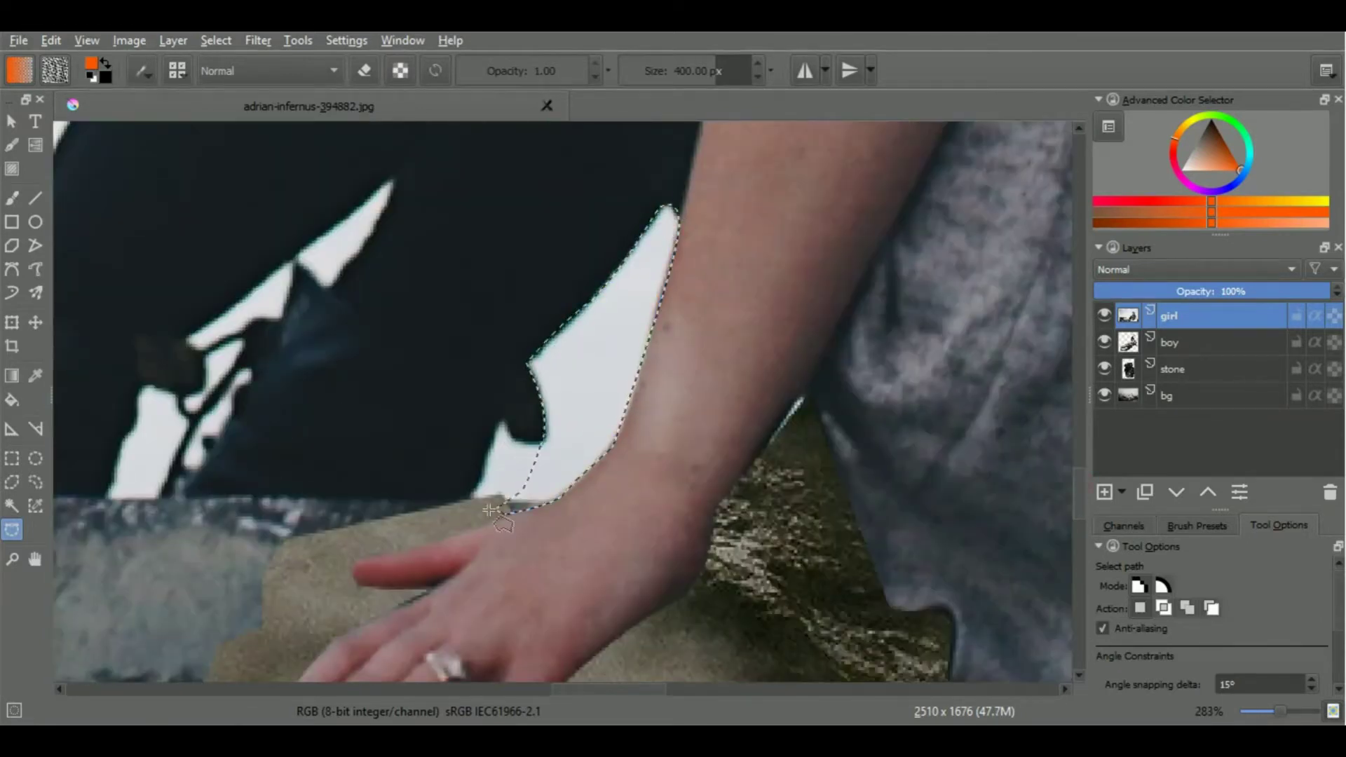
Step: Delete the white gap beside the girl's arm and the white area near her hand
{"action": "key", "text": "Delete"}
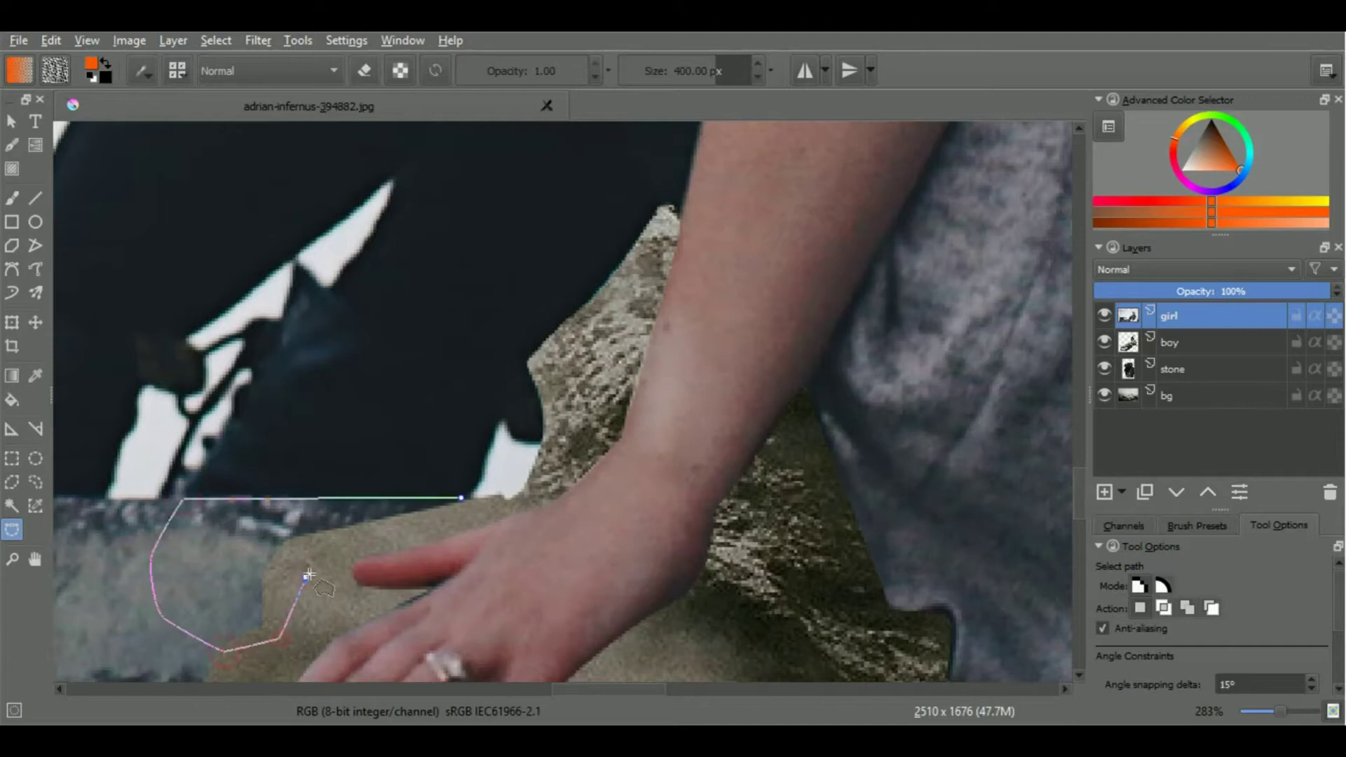
{"action": "scroll", "coordinate": [507, 504], "scroll_direction": "left", "scroll_amount": 5}
{"action": "key", "text": "Delete"}
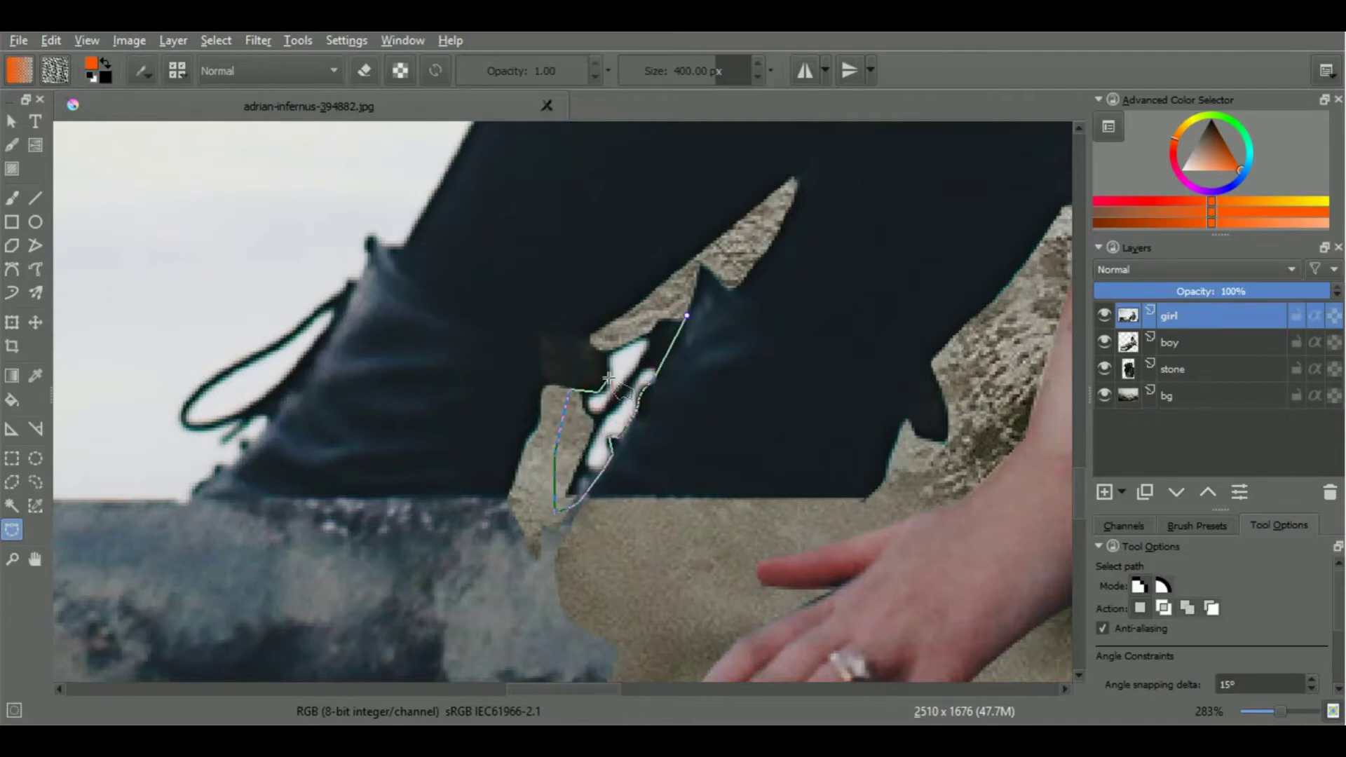
{"action": "scroll", "coordinate": [673, 308], "scroll_direction": "up", "scroll_amount": 2}
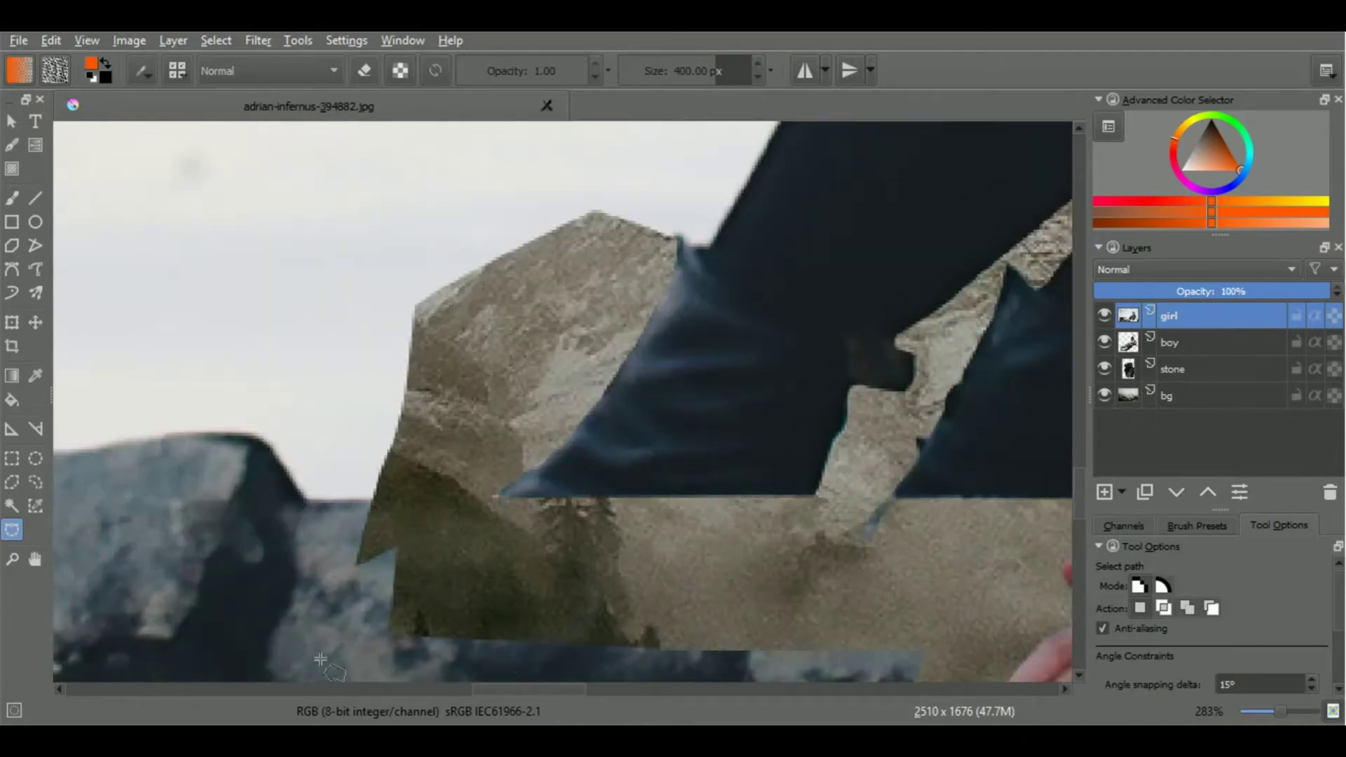
{"action": "scroll", "coordinate": [659, 274], "scroll_direction": "left", "scroll_amount": 2}
{"action": "scroll", "coordinate": [658, 265], "scroll_direction": "right", "scroll_amount": 3}
{"action": "scroll", "coordinate": [603, 287], "scroll_direction": "up", "scroll_amount": 4}
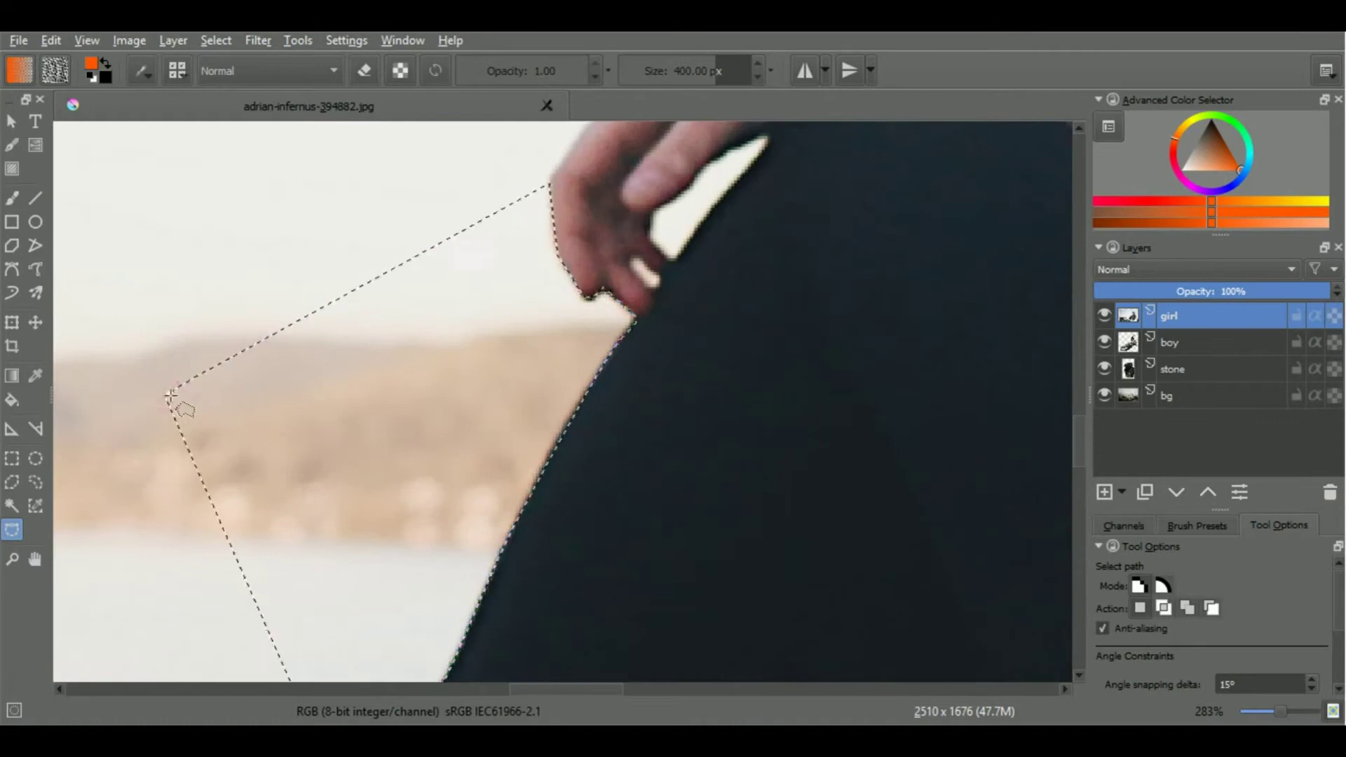
Step: Delete the white background beside the hand, between the fingers and around the wrist
{"action": "key", "text": "Delete"}
{"action": "scroll", "coordinate": [631, 315], "scroll_direction": "up", "scroll_amount": 2}
{"action": "scroll", "coordinate": [856, 214], "scroll_direction": "left", "scroll_amount": 3}
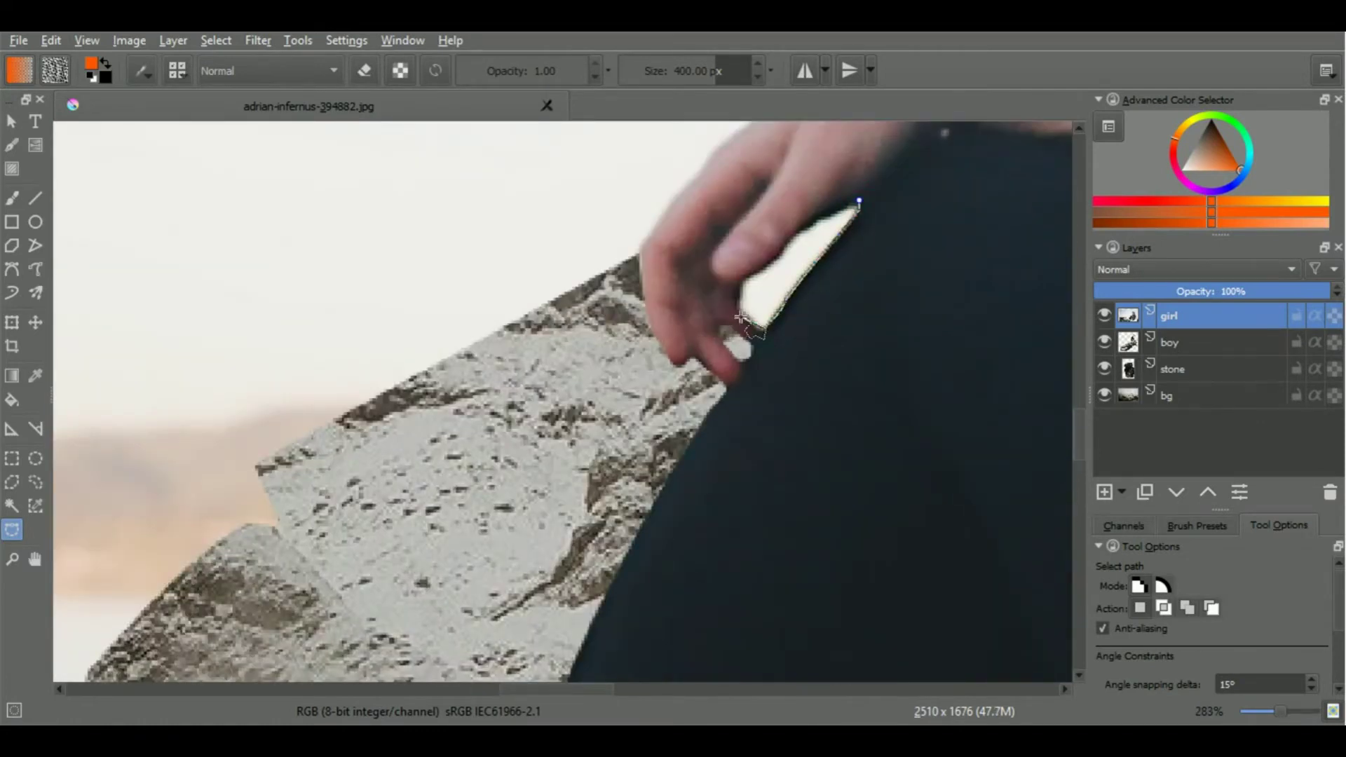
{"action": "key", "text": "Delete"}
{"action": "scroll", "coordinate": [636, 433], "scroll_direction": "up", "scroll_amount": 3}
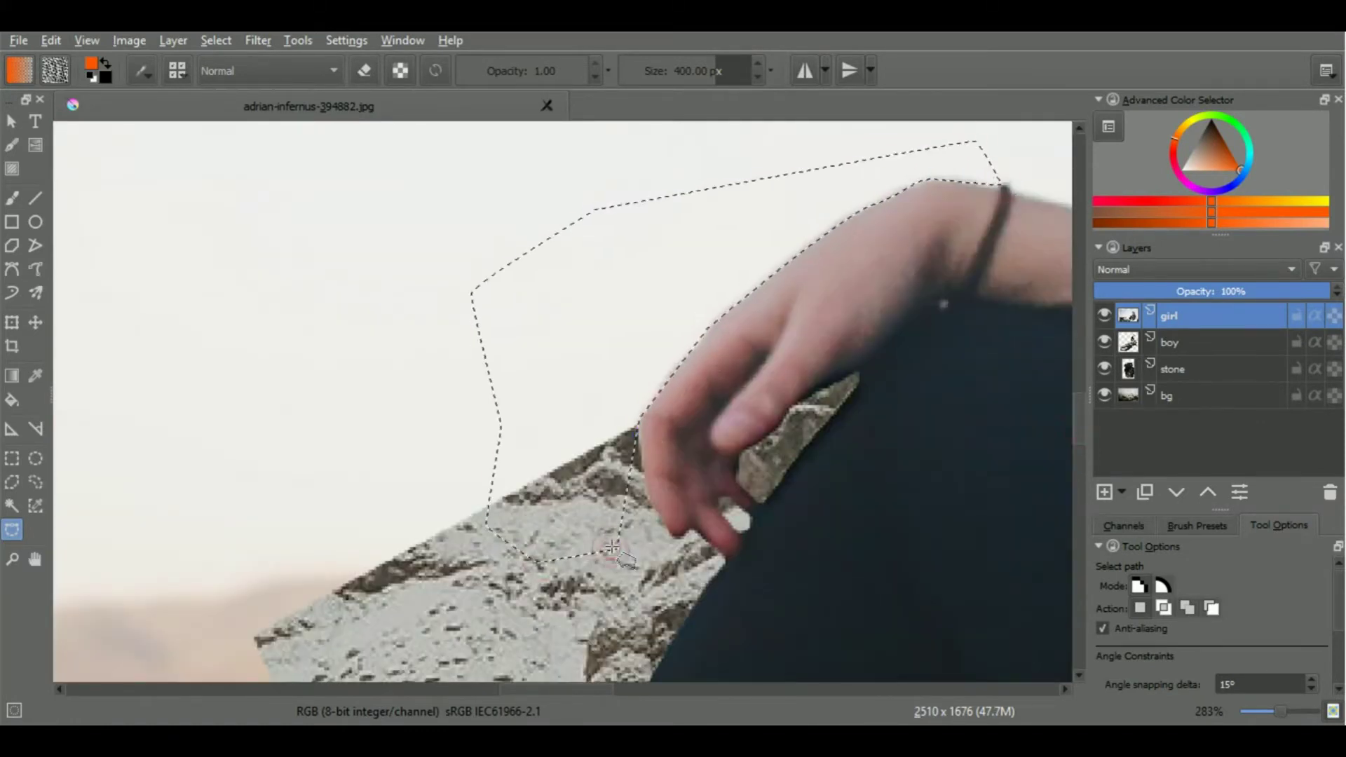
{"action": "key", "text": "Delete"}
Step: Pan around the girl layer to inspect the remaining cutout edges
{"action": "scroll", "coordinate": [572, 320], "scroll_direction": "right", "scroll_amount": 5}
{"action": "scroll", "coordinate": [737, 224], "scroll_direction": "up", "scroll_amount": 1}
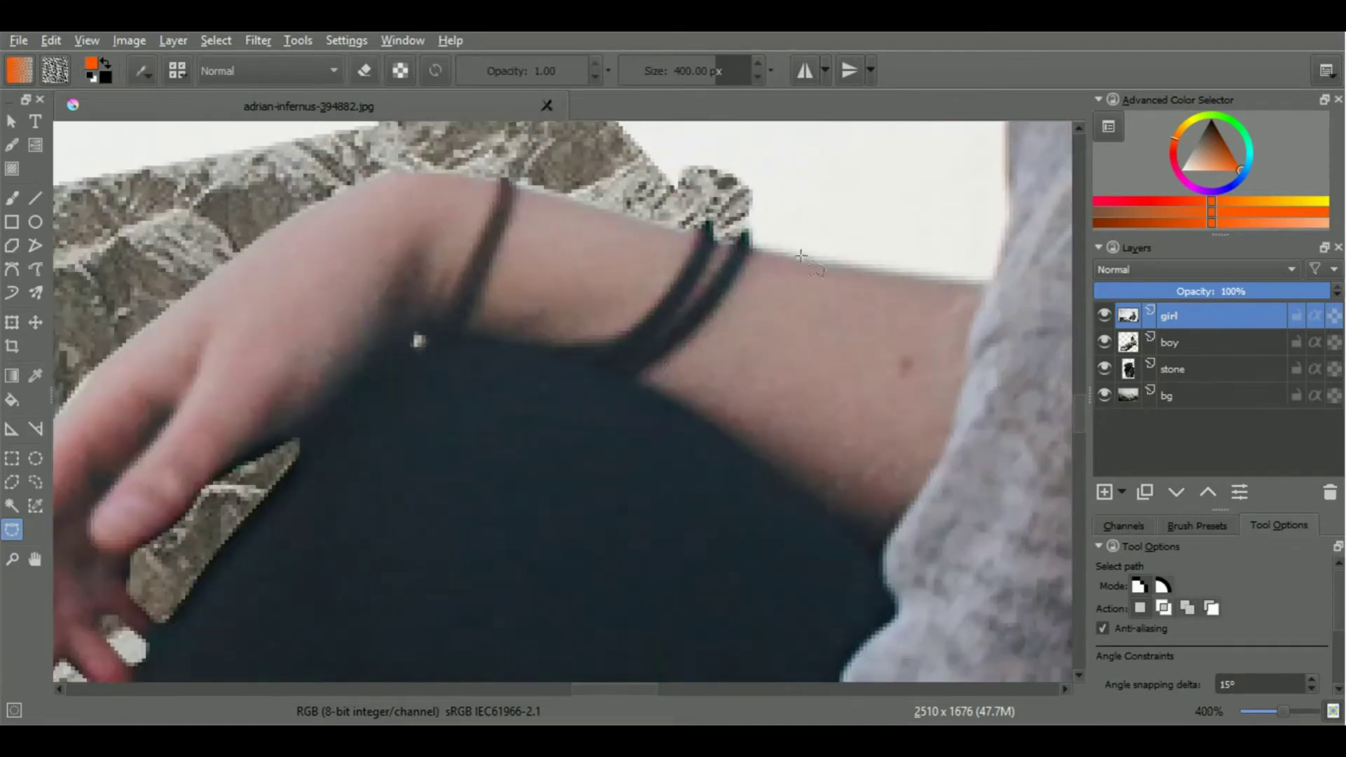
{"action": "scroll", "coordinate": [736, 421], "scroll_direction": "right", "scroll_amount": 5}
{"action": "scroll", "coordinate": [666, 491], "scroll_direction": "up", "scroll_amount": 4}
{"action": "scroll", "coordinate": [596, 526], "scroll_direction": "down", "scroll_amount": 2}
{"action": "scroll", "coordinate": [539, 571], "scroll_direction": "left", "scroll_amount": 3}
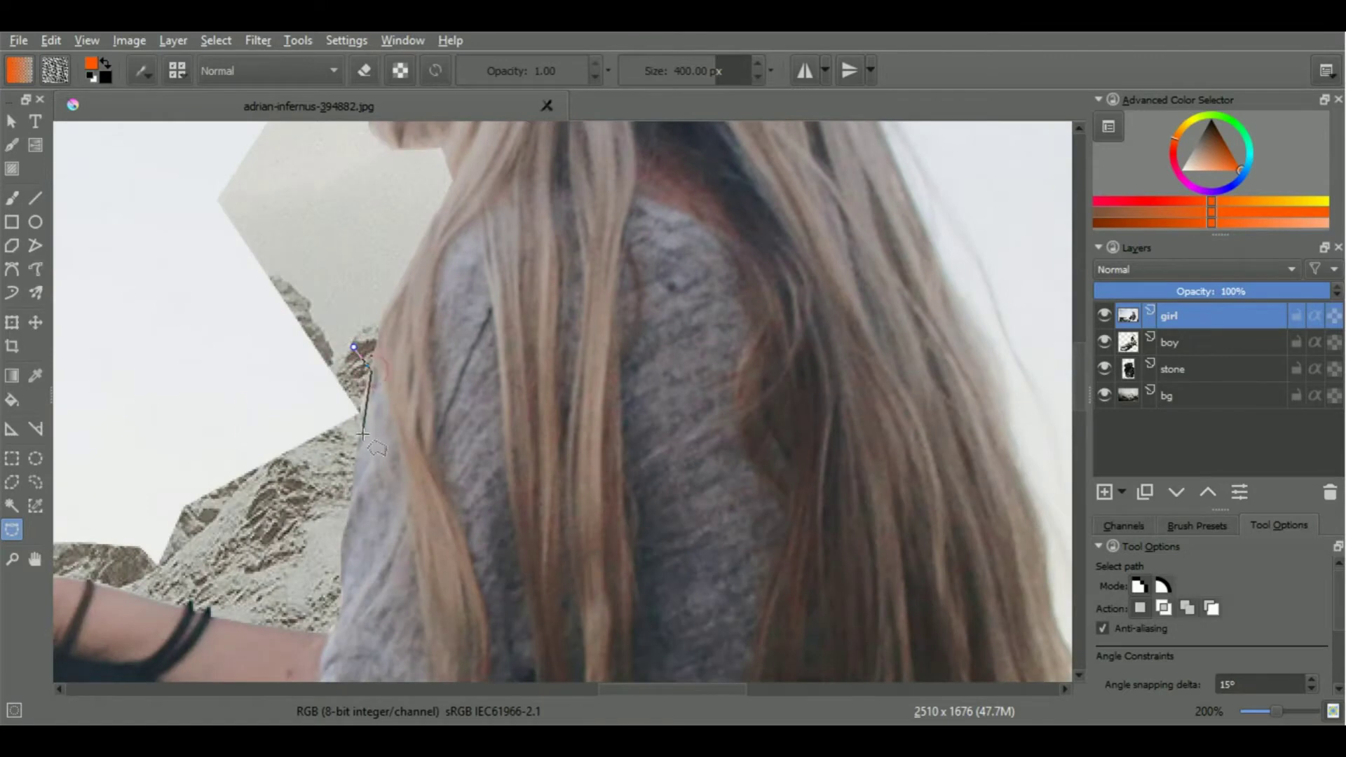
{"action": "scroll", "coordinate": [457, 456], "scroll_direction": "up", "scroll_amount": 3}
{"action": "scroll", "coordinate": [525, 515], "scroll_direction": "up", "scroll_amount": 3}
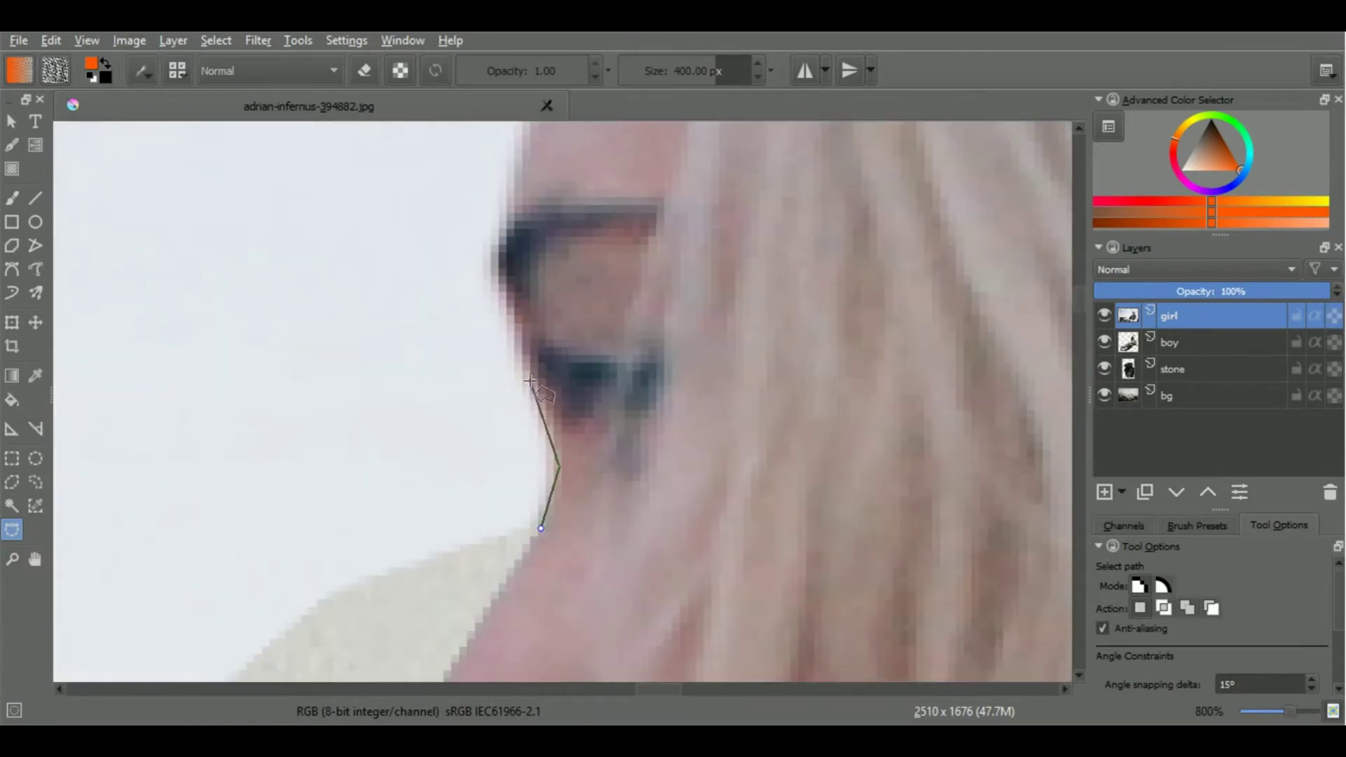
{"action": "scroll", "coordinate": [526, 516], "scroll_direction": "down", "scroll_amount": 2}
{"action": "scroll", "coordinate": [526, 515], "scroll_direction": "down", "scroll_amount": 2}
{"action": "scroll", "coordinate": [526, 280], "scroll_direction": "left", "scroll_amount": 5}
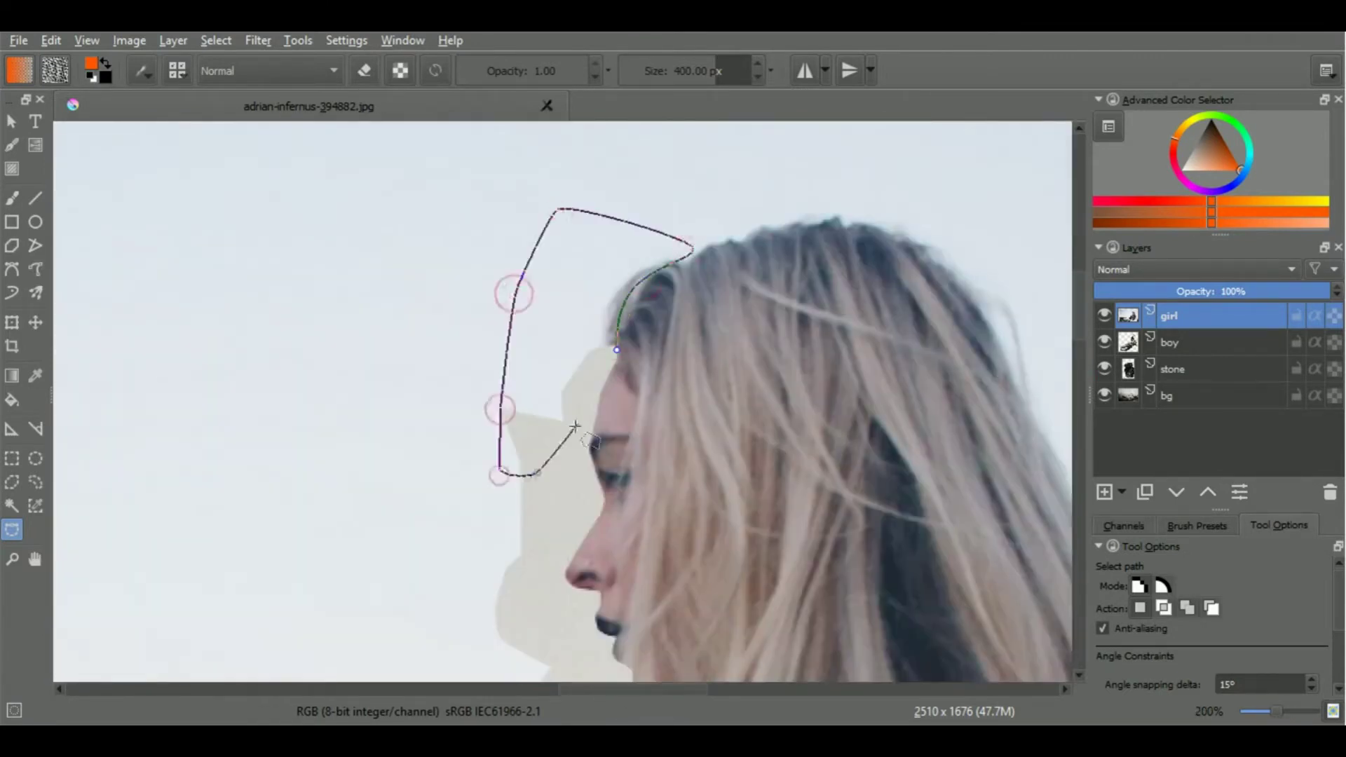
{"action": "scroll", "coordinate": [525, 254], "scroll_direction": "right", "scroll_amount": 2}
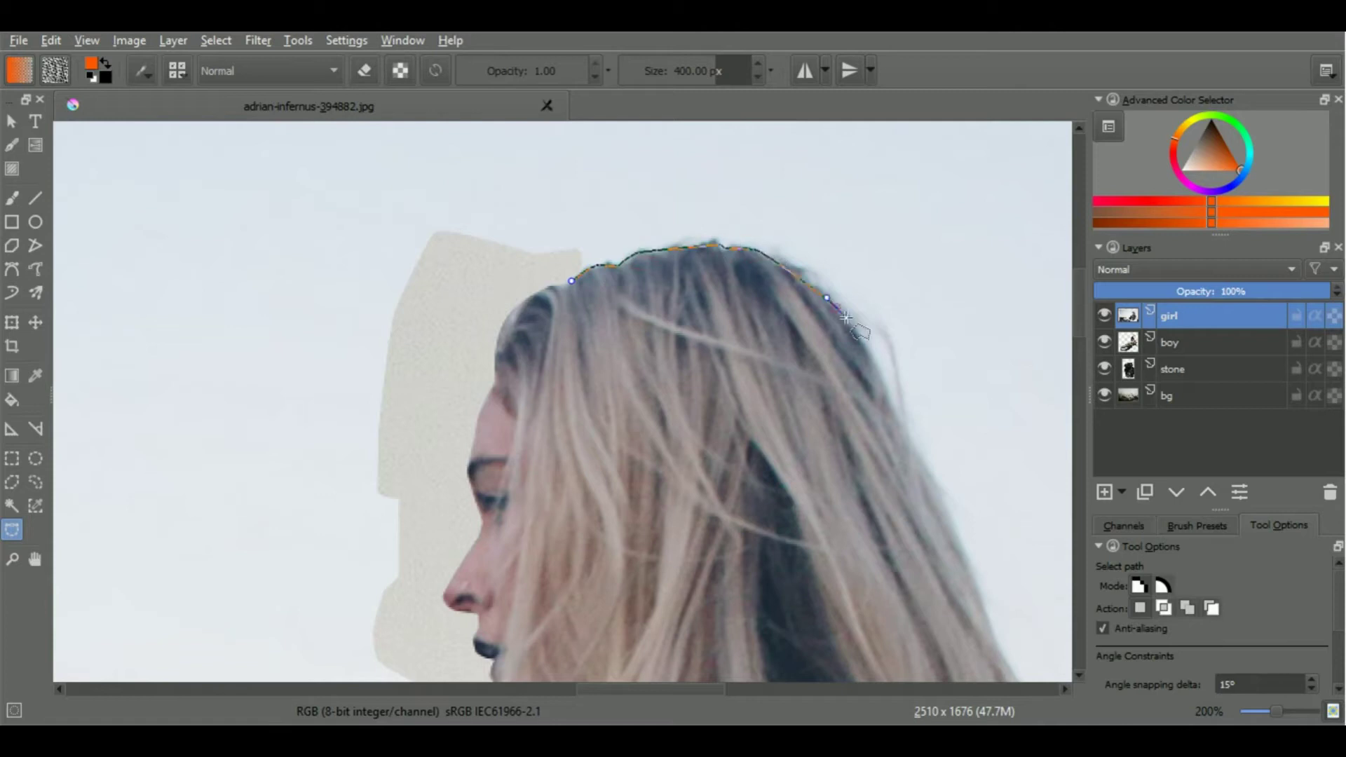
{"action": "scroll", "coordinate": [706, 267], "scroll_direction": "down", "scroll_amount": 1}
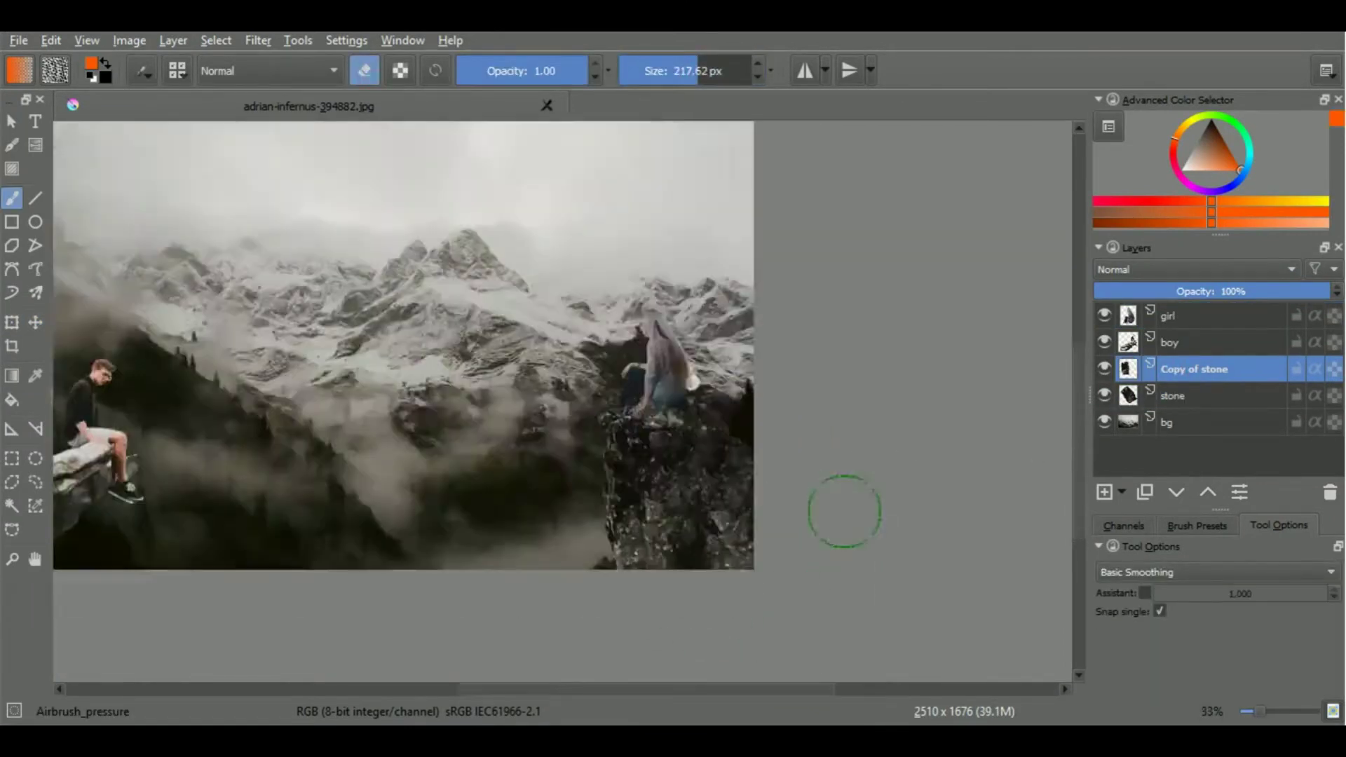
Step: Apply Levels to the girl, darkening her midtones and lifting the highlights
{"action": "scroll", "coordinate": [559, 263], "scroll_direction": "down", "scroll_amount": 3}
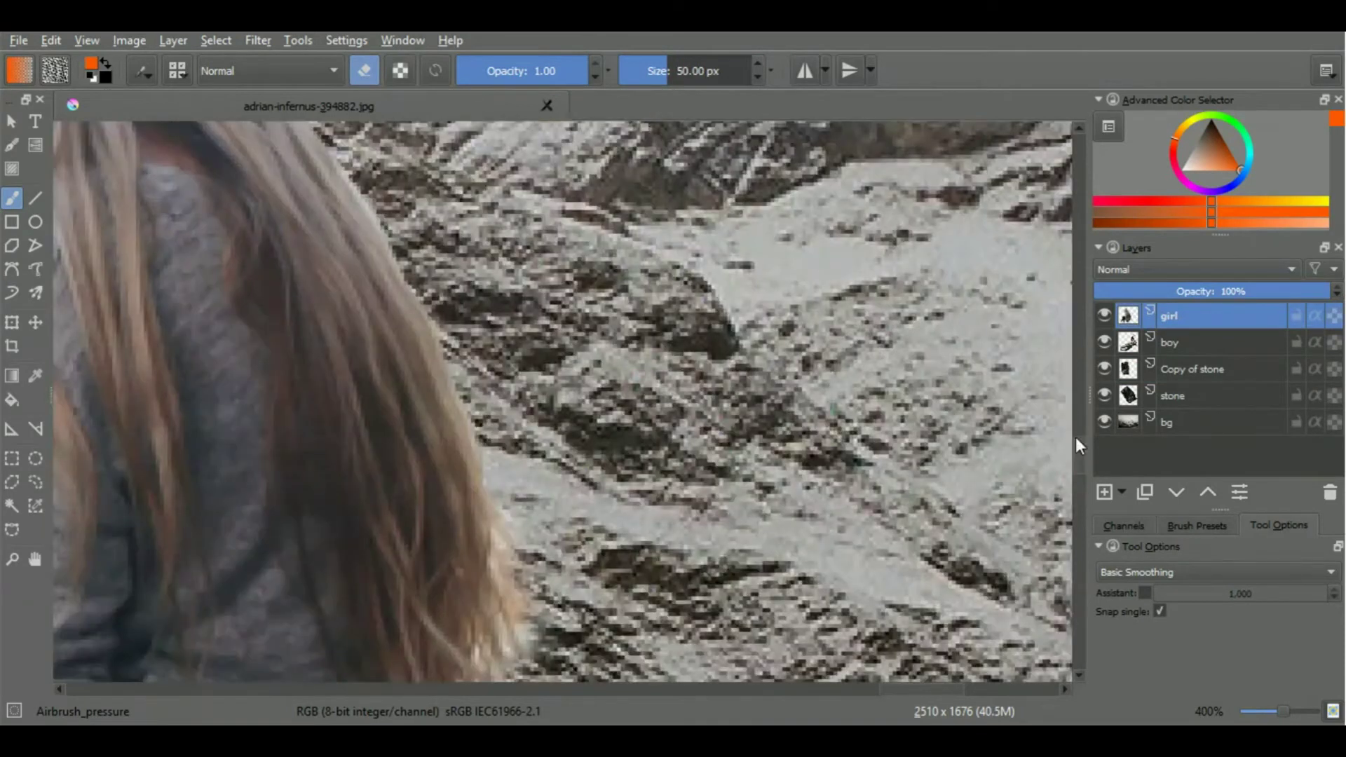
{"action": "scroll", "coordinate": [560, 263], "scroll_direction": "down", "scroll_amount": 3}
{"action": "scroll", "coordinate": [843, 453], "scroll_direction": "up", "scroll_amount": 4}
{"action": "scroll", "coordinate": [844, 453], "scroll_direction": "down", "scroll_amount": 4}
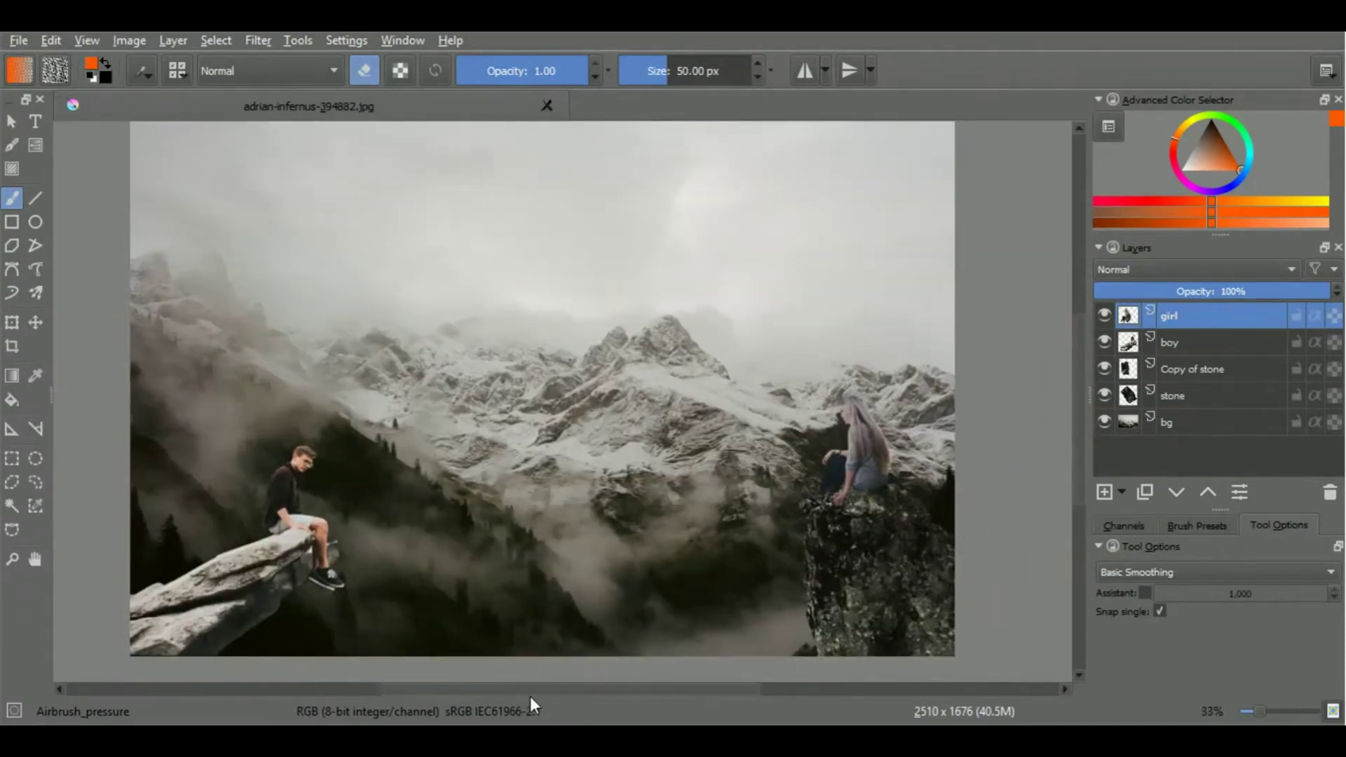
{"action": "left_click", "coordinate": [258, 40]}
{"action": "left_click", "coordinate": [584, 197]}
{"action": "mouse_move", "coordinate": [1083, 349]}
{"action": "left_mouse_down"}
{"action": "mouse_move", "coordinate": [1116, 351]}
{"action": "mouse_move", "coordinate": [1085, 350]}
{"action": "left_mouse_up"}
{"action": "left_click_drag", "start_coordinate": [1321, 350], "coordinate": [1296, 350]}
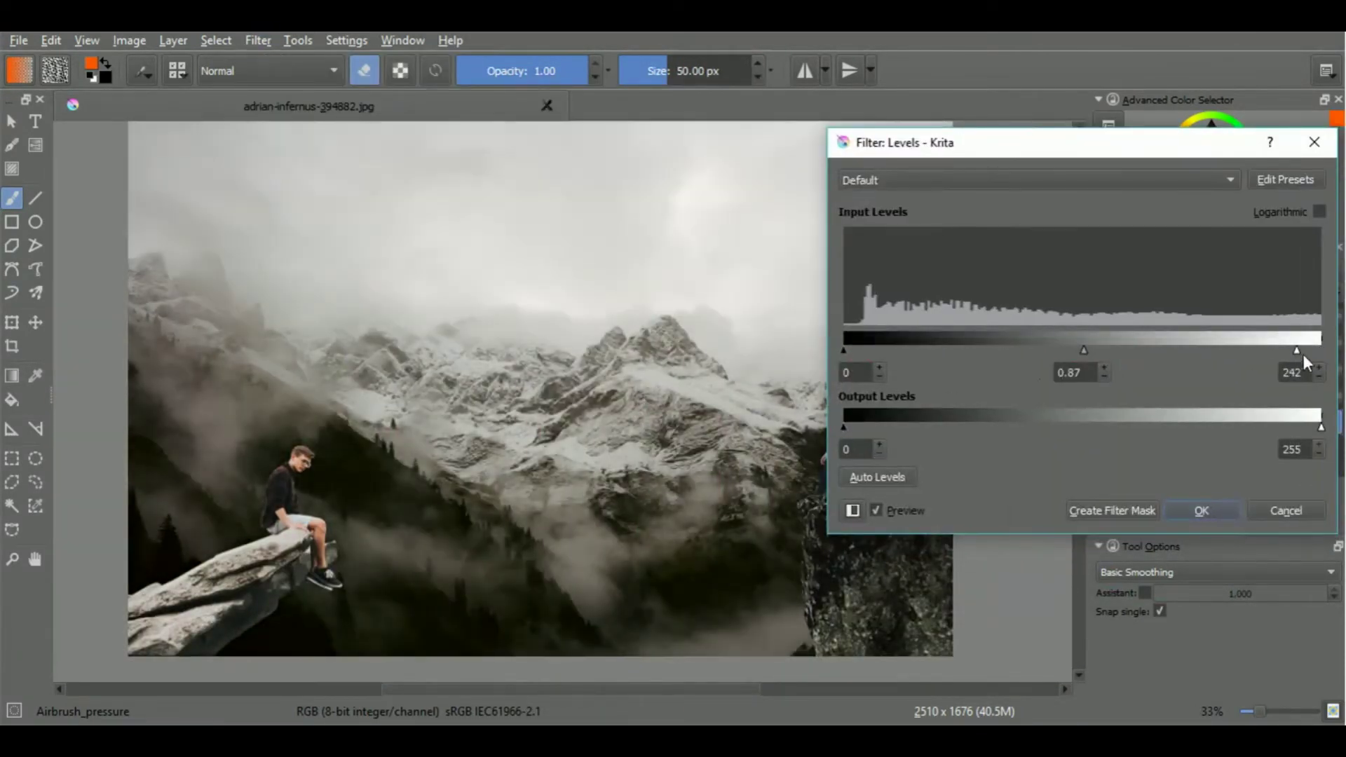
{"action": "left_click", "coordinate": [1202, 510]}
Step: Brighten the background layer's midtones with a Levels adjustment
{"action": "scroll", "coordinate": [913, 474], "scroll_direction": "down", "scroll_amount": 1}
{"action": "left_click", "coordinate": [12, 322]}
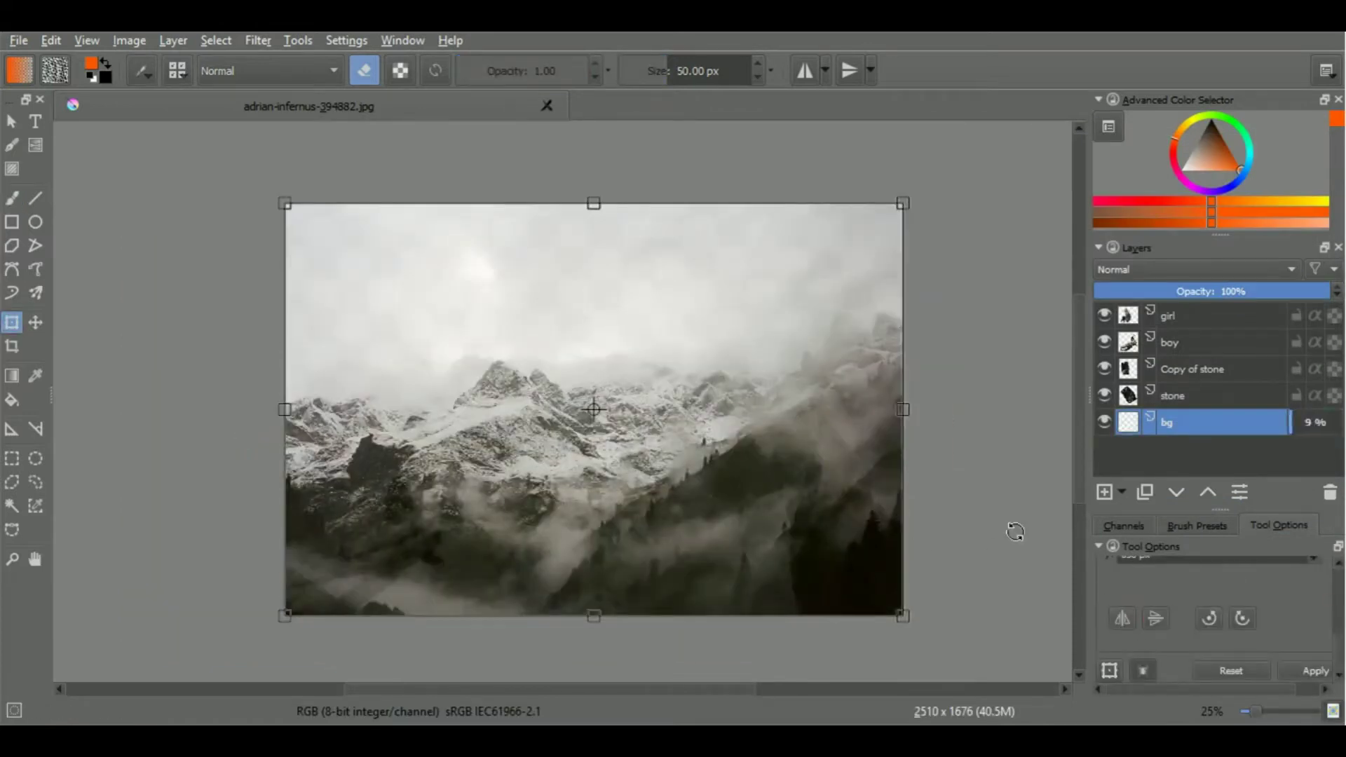
{"action": "left_click", "coordinate": [258, 40]}
{"action": "left_click", "coordinate": [576, 267]}
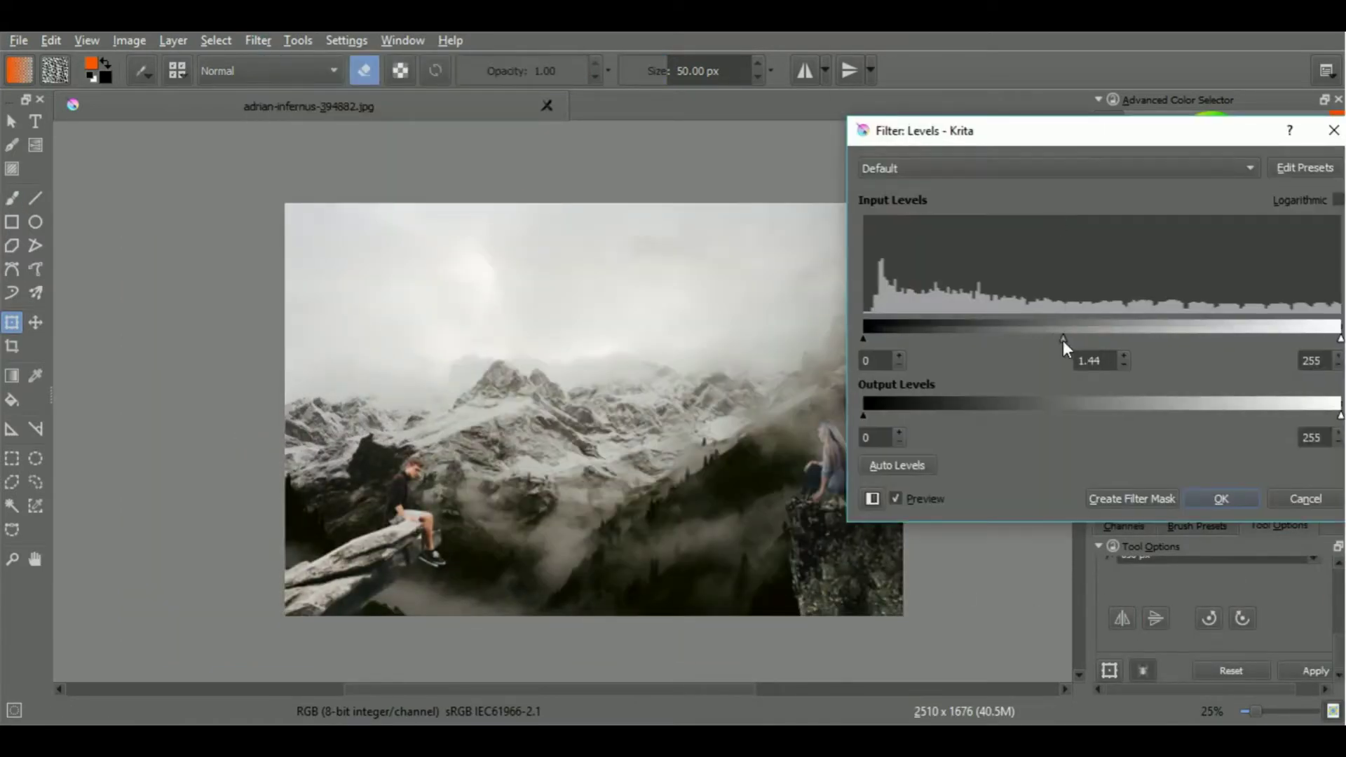
{"action": "left_click", "coordinate": [1220, 496]}
Step: Apply Levels to the boy layer, then reapply the last Levels filter to the girl
{"action": "left_click", "coordinate": [1170, 342]}
{"action": "left_click", "coordinate": [258, 40]}
{"action": "left_click", "coordinate": [577, 267]}
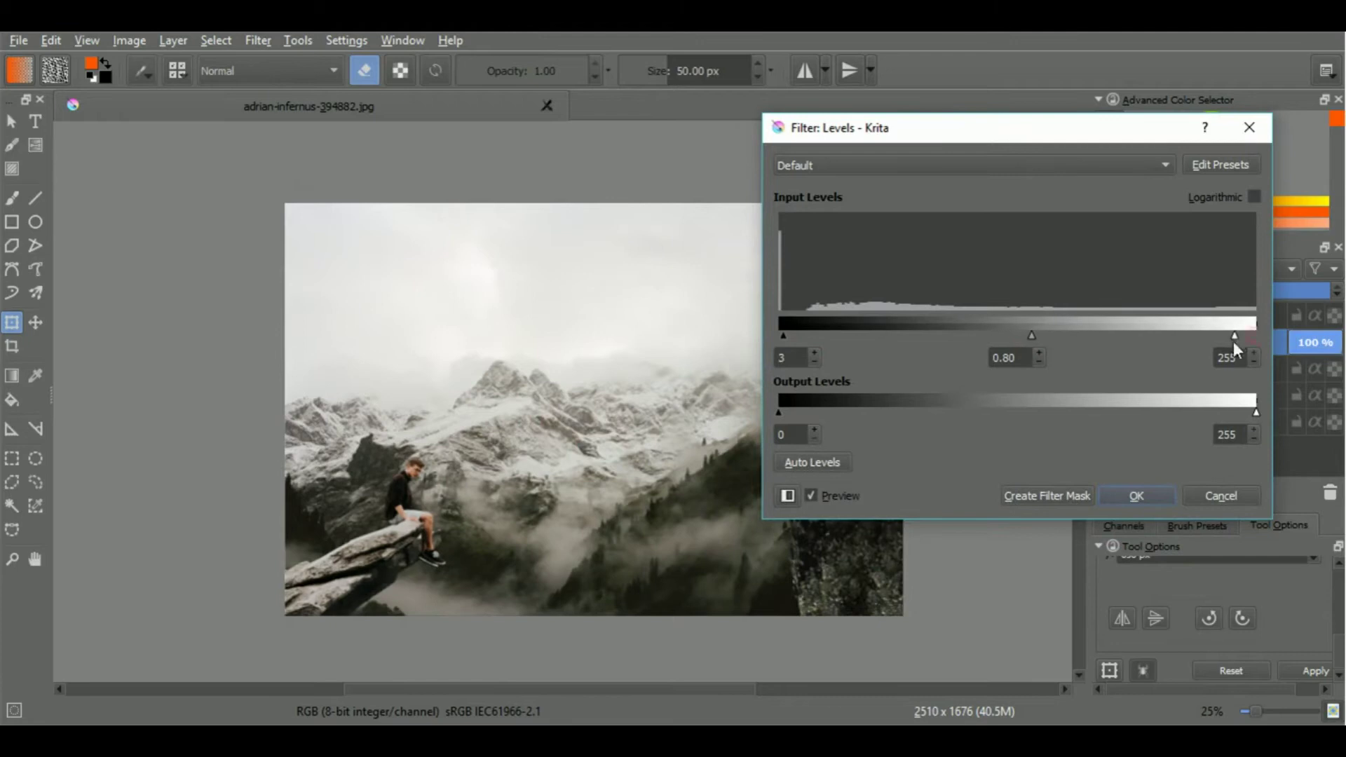
{"action": "left_click", "coordinate": [1131, 494]}
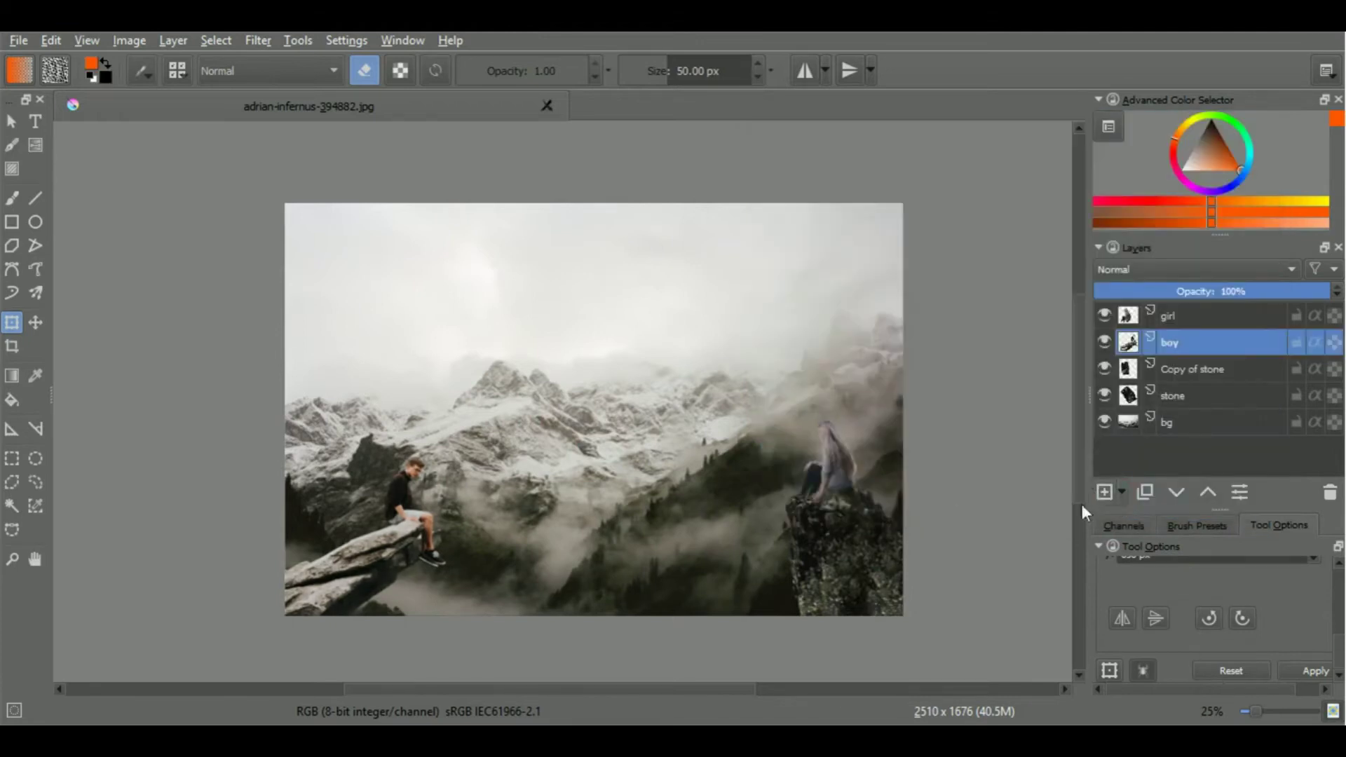
{"action": "key", "text": "ctrl+alt+f"}
{"action": "left_click", "coordinate": [495, 503]}
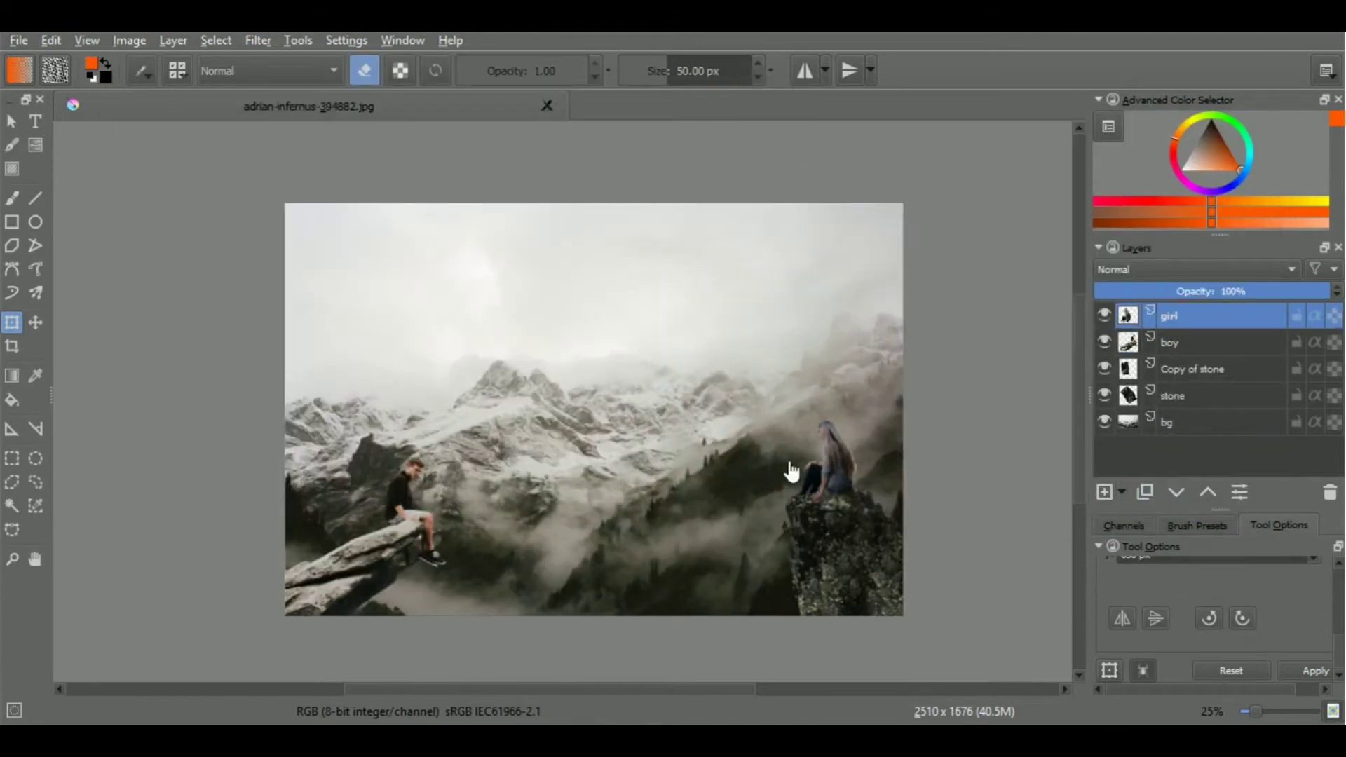
Step: Merge the girl with her rock and raise the merged layer's output black point to 9
{"action": "right_click", "coordinate": [1192, 315]}
{"action": "left_click", "coordinate": [1104, 544]}
{"action": "left_click", "coordinate": [258, 40]}
{"action": "left_click", "coordinate": [576, 268]}
{"action": "mouse_move", "coordinate": [421, 75]}
{"action": "left_mouse_down"}
{"action": "mouse_move", "coordinate": [1049, 613]}
{"action": "mouse_move", "coordinate": [216, 33]}
{"action": "left_mouse_up"}
{"action": "left_click_drag", "start_coordinate": [145, 307], "coordinate": [156, 306]}
Step: Confirm the levels change, then try a Green-channel curve bend and discard it
{"action": "left_click", "coordinate": [503, 391]}
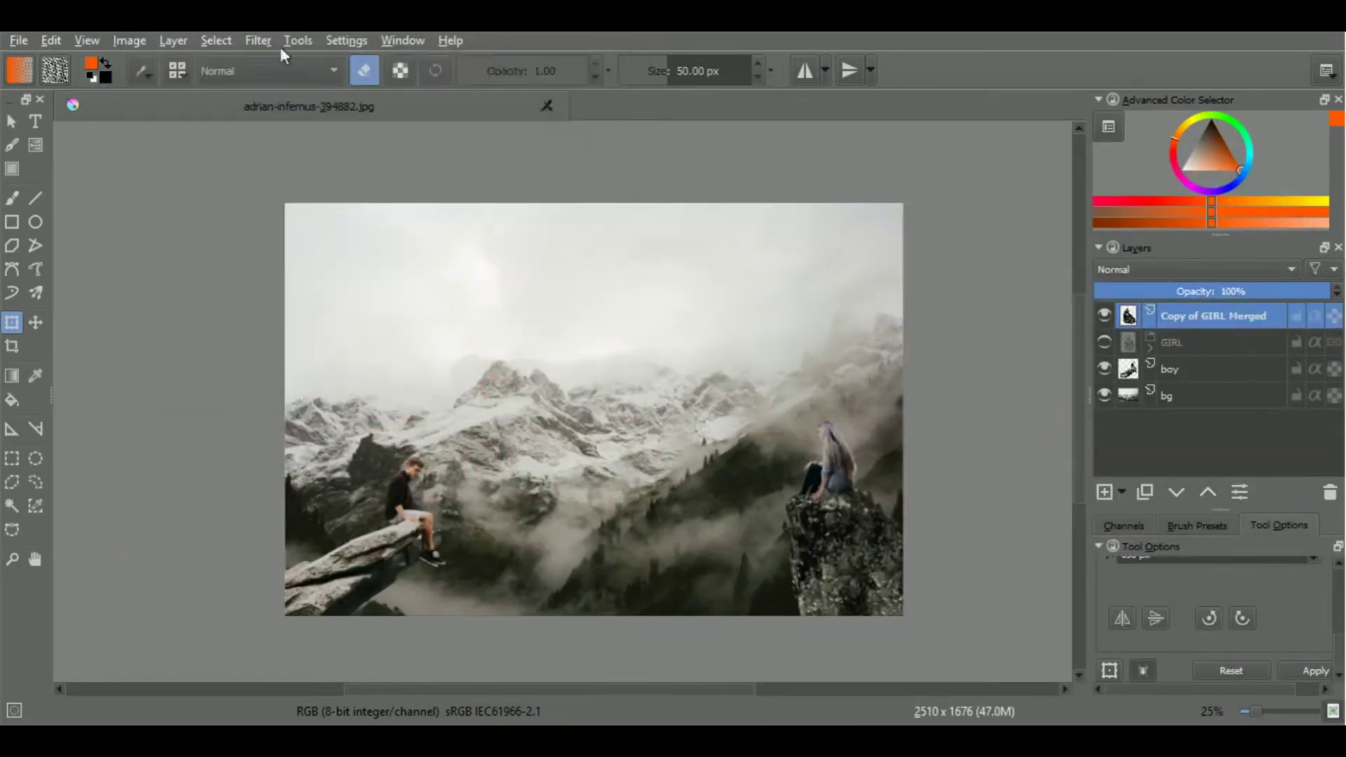
{"action": "key", "text": "ctrl+m"}
{"action": "left_click", "coordinate": [565, 238]}
{"action": "left_click", "coordinate": [565, 303]}
{"action": "mouse_move", "coordinate": [565, 166]}
{"action": "left_mouse_down"}
{"action": "mouse_move", "coordinate": [356, 62]}
{"action": "mouse_move", "coordinate": [333, 161]}
{"action": "left_mouse_up"}
{"action": "left_click_drag", "start_coordinate": [169, 493], "coordinate": [393, 493]}
{"action": "left_click", "coordinate": [487, 598]}
Step: Preview a Blue-channel curve on the merged girl while inspecting the canvas
{"action": "left_click", "coordinate": [258, 40]}
{"action": "left_click", "coordinate": [603, 132]}
{"action": "left_click_drag", "start_coordinate": [446, 99], "coordinate": [791, 593]}
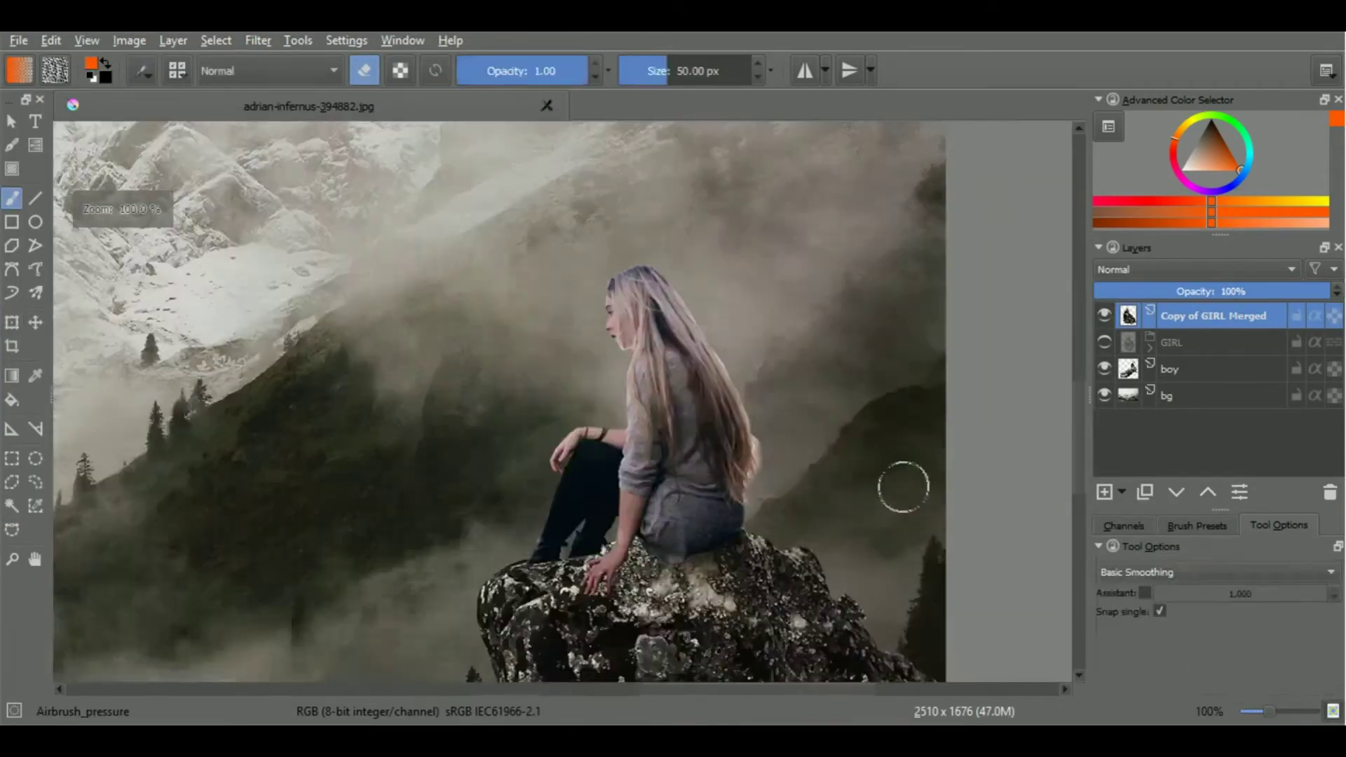
{"action": "scroll", "coordinate": [904, 487], "scroll_direction": "up", "scroll_amount": 4}
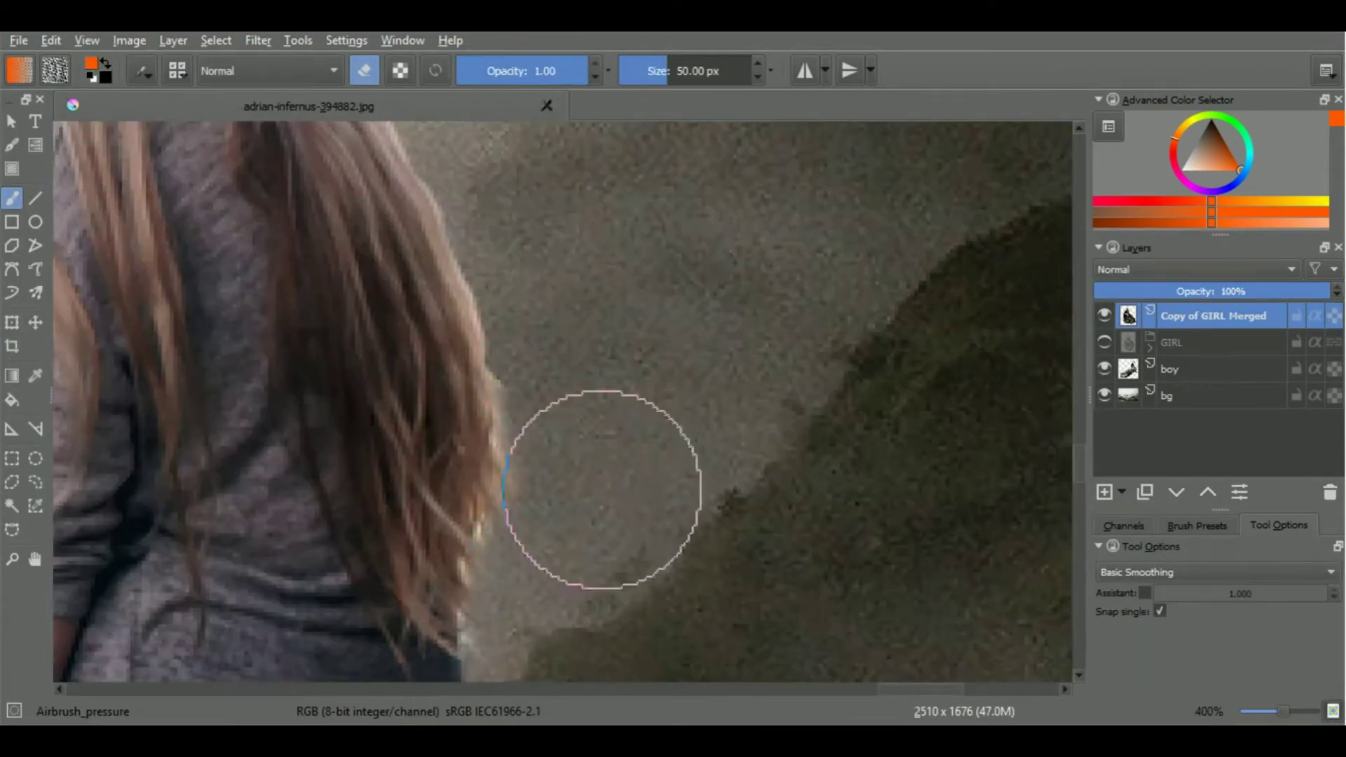
{"action": "scroll", "coordinate": [491, 421], "scroll_direction": "up", "scroll_amount": 5}
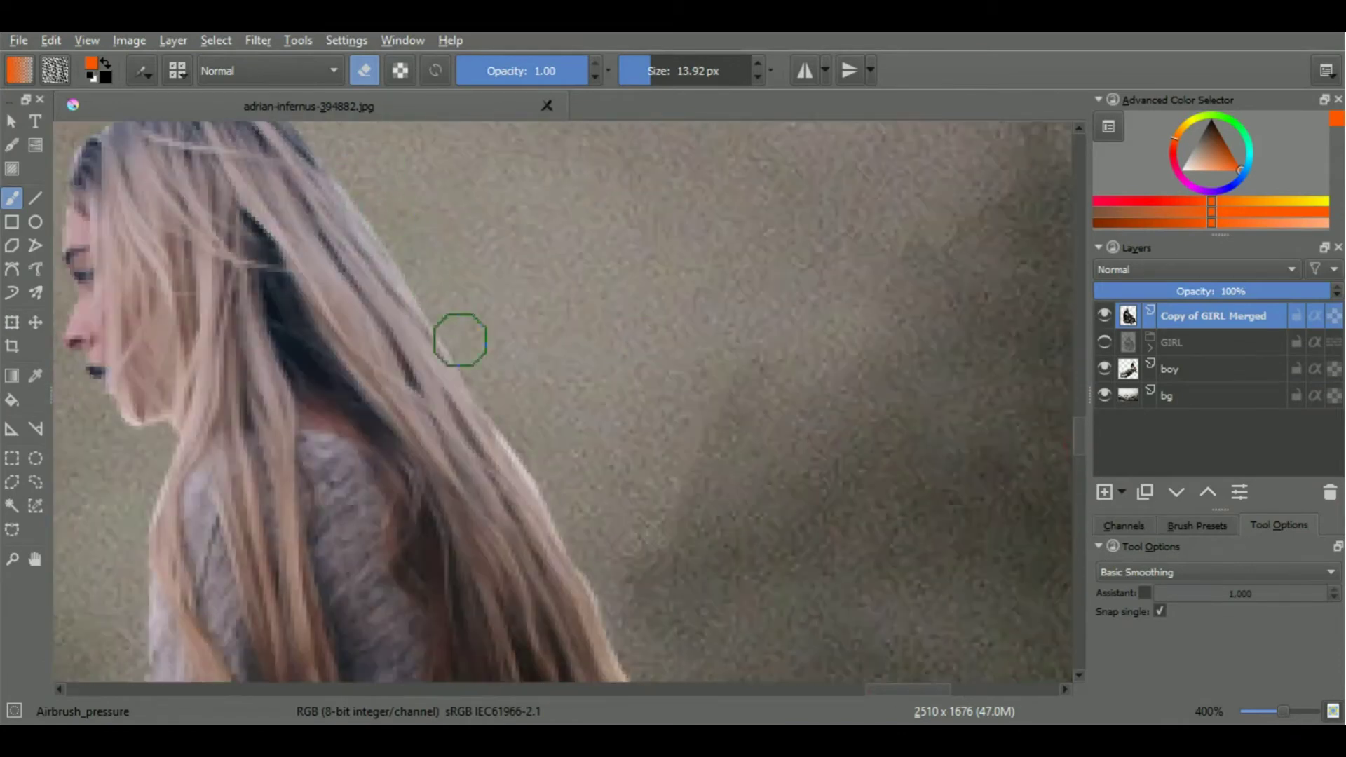
{"action": "scroll", "coordinate": [674, 403], "scroll_direction": "down", "scroll_amount": 5}
{"action": "scroll", "coordinate": [427, 167], "scroll_direction": "up", "scroll_amount": 6}
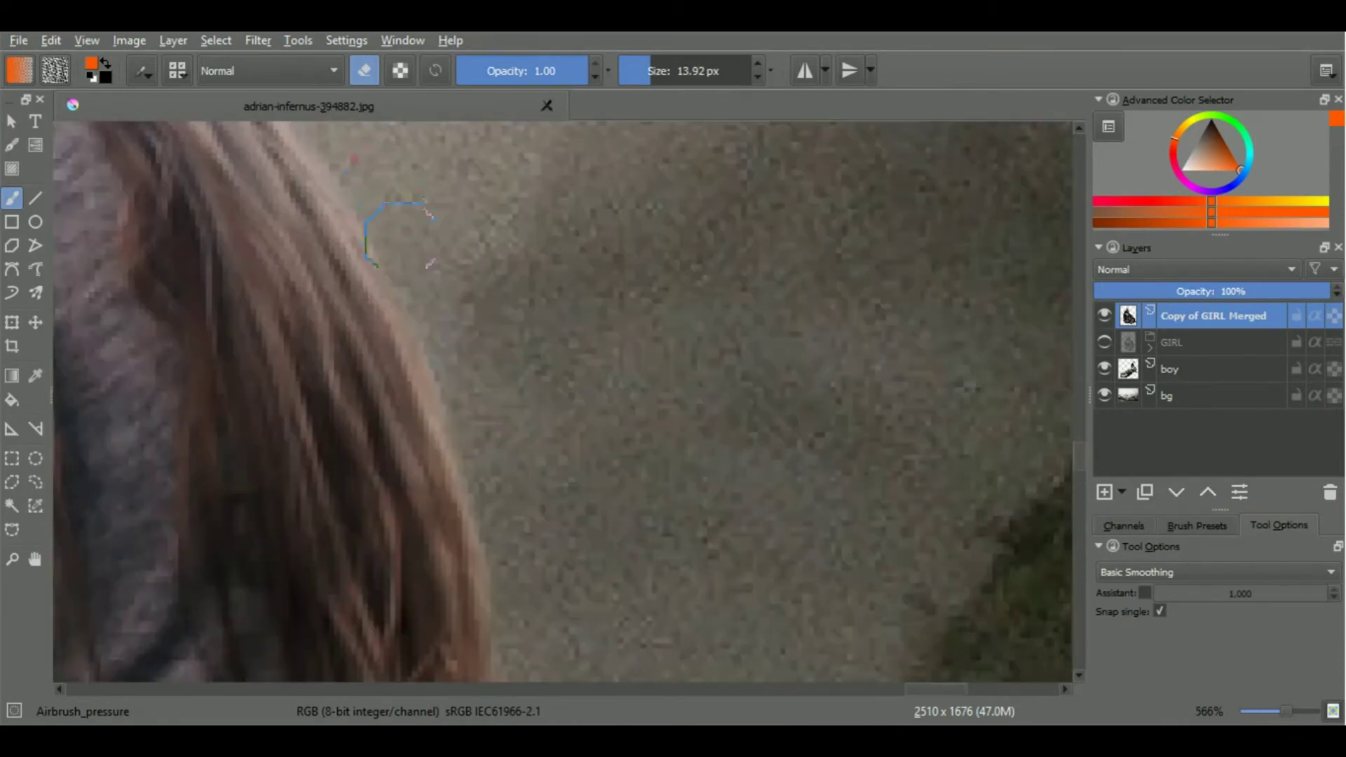
{"action": "scroll", "coordinate": [730, 303], "scroll_direction": "down", "scroll_amount": 7}
{"action": "scroll", "coordinate": [655, 355], "scroll_direction": "up", "scroll_amount": 6}
{"action": "scroll", "coordinate": [502, 280], "scroll_direction": "down", "scroll_amount": 3}
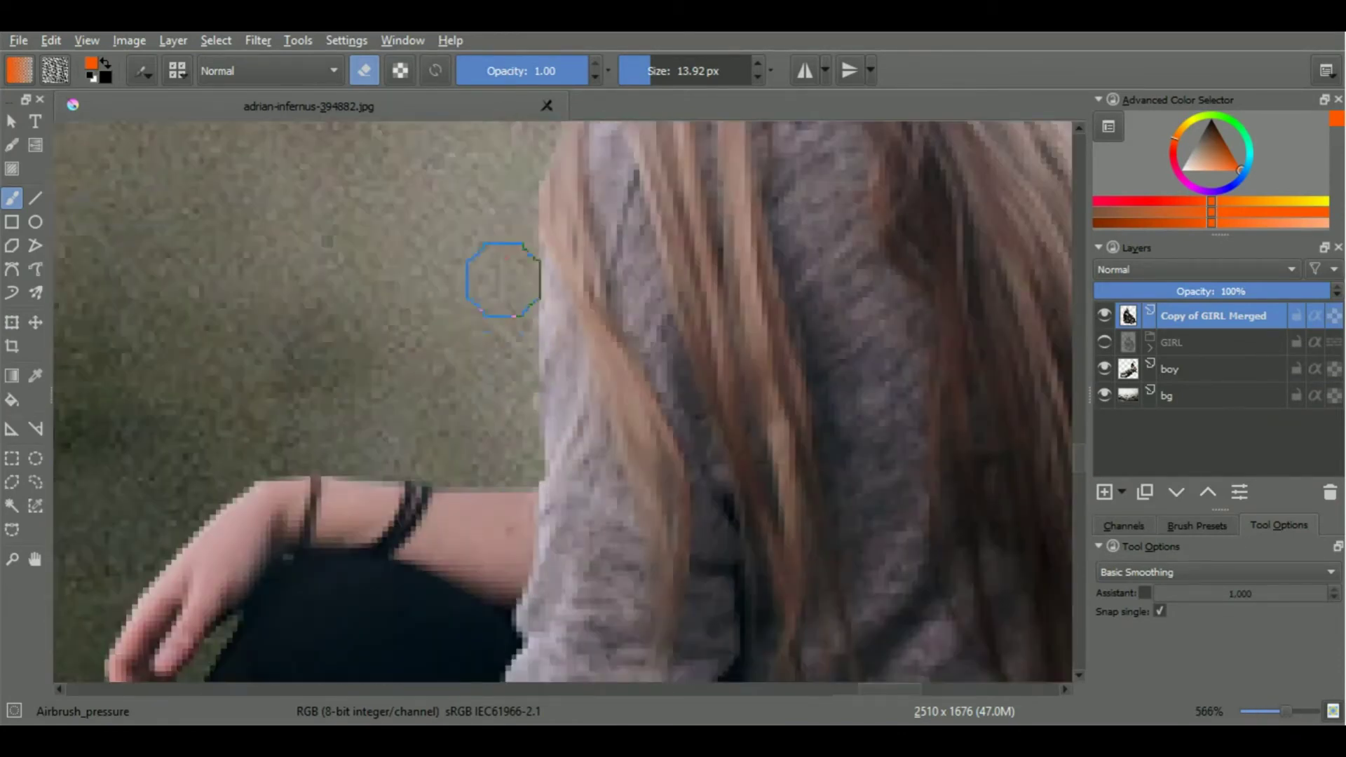
{"action": "scroll", "coordinate": [859, 505], "scroll_direction": "down", "scroll_amount": 6}
Step: Lower the merged girl's saturation to -12 with the HSV/HSL adjustment
{"action": "left_click", "coordinate": [259, 40]}
{"action": "left_click", "coordinate": [693, 291]}
{"action": "left_click_drag", "start_coordinate": [280, 82], "coordinate": [378, 130]}
{"action": "left_click", "coordinate": [571, 571]}
{"action": "key", "text": "ctrl+u"}
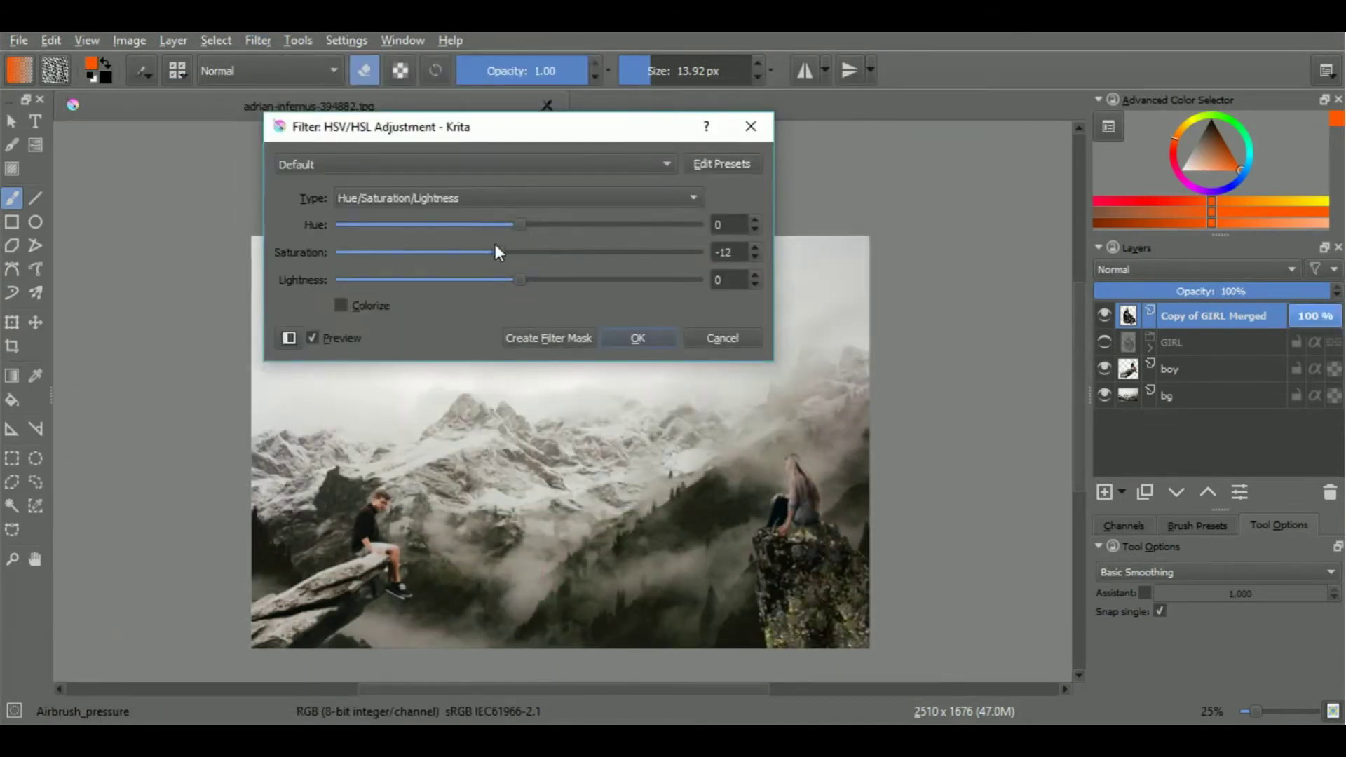
{"action": "left_click", "coordinate": [638, 338]}
Step: Pull the Red channel curve's top point down to 221
{"action": "scroll", "coordinate": [631, 421], "scroll_direction": "up", "scroll_amount": 1}
{"action": "left_click", "coordinate": [258, 40]}
{"action": "left_click", "coordinate": [693, 291]}
{"action": "left_click", "coordinate": [1220, 264]}
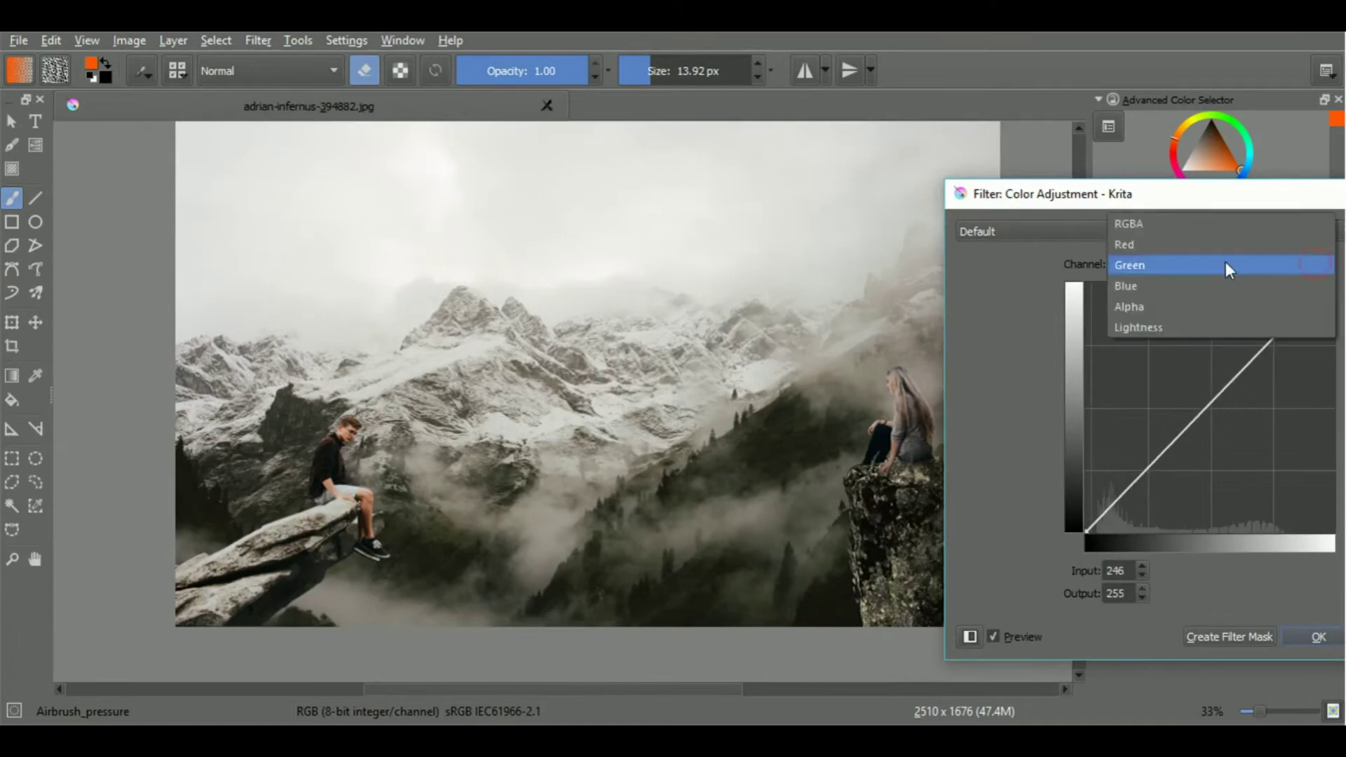
{"action": "left_click", "coordinate": [1124, 244]}
{"action": "left_click_drag", "start_coordinate": [1335, 283], "coordinate": [1334, 316]}
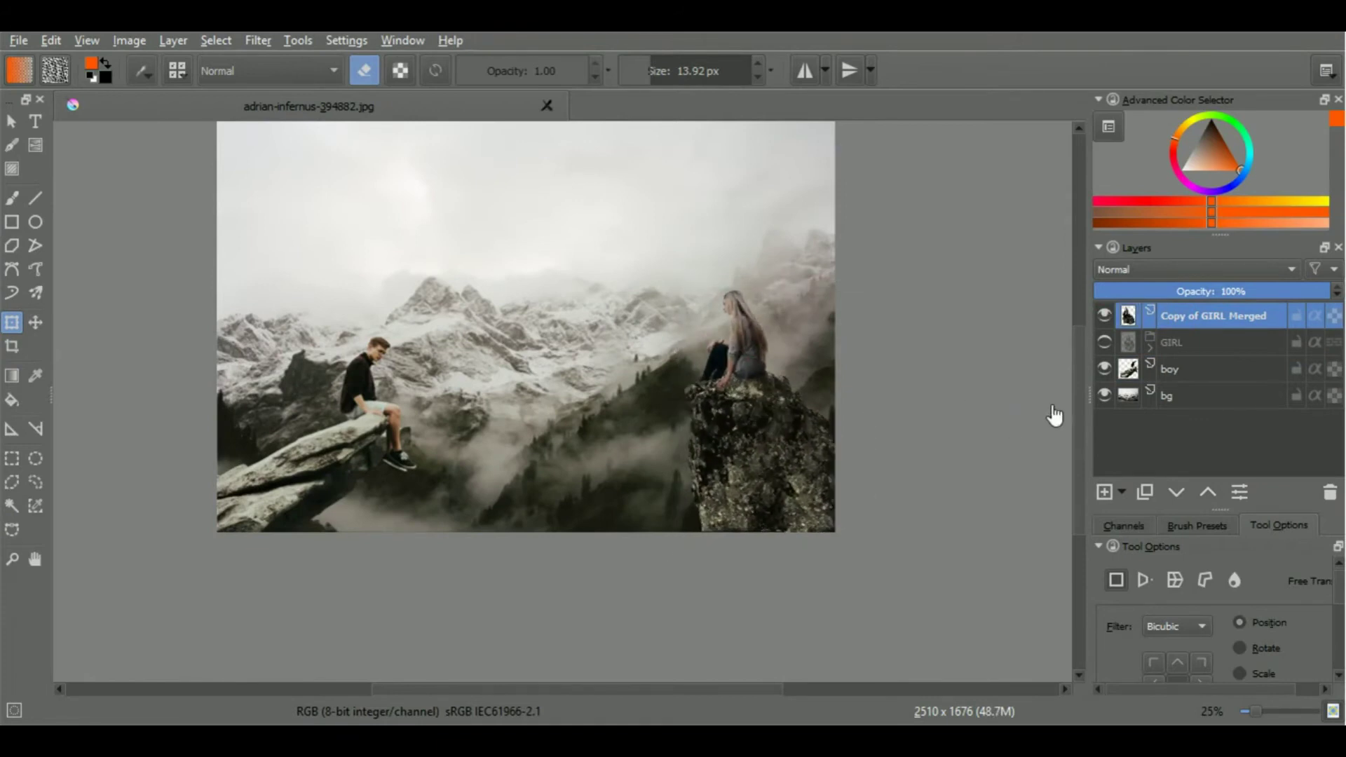
Step: Bring up the Levels adjustment for the boy layer and move its window aside
{"action": "scroll", "coordinate": [570, 296], "scroll_direction": "up", "scroll_amount": 8}
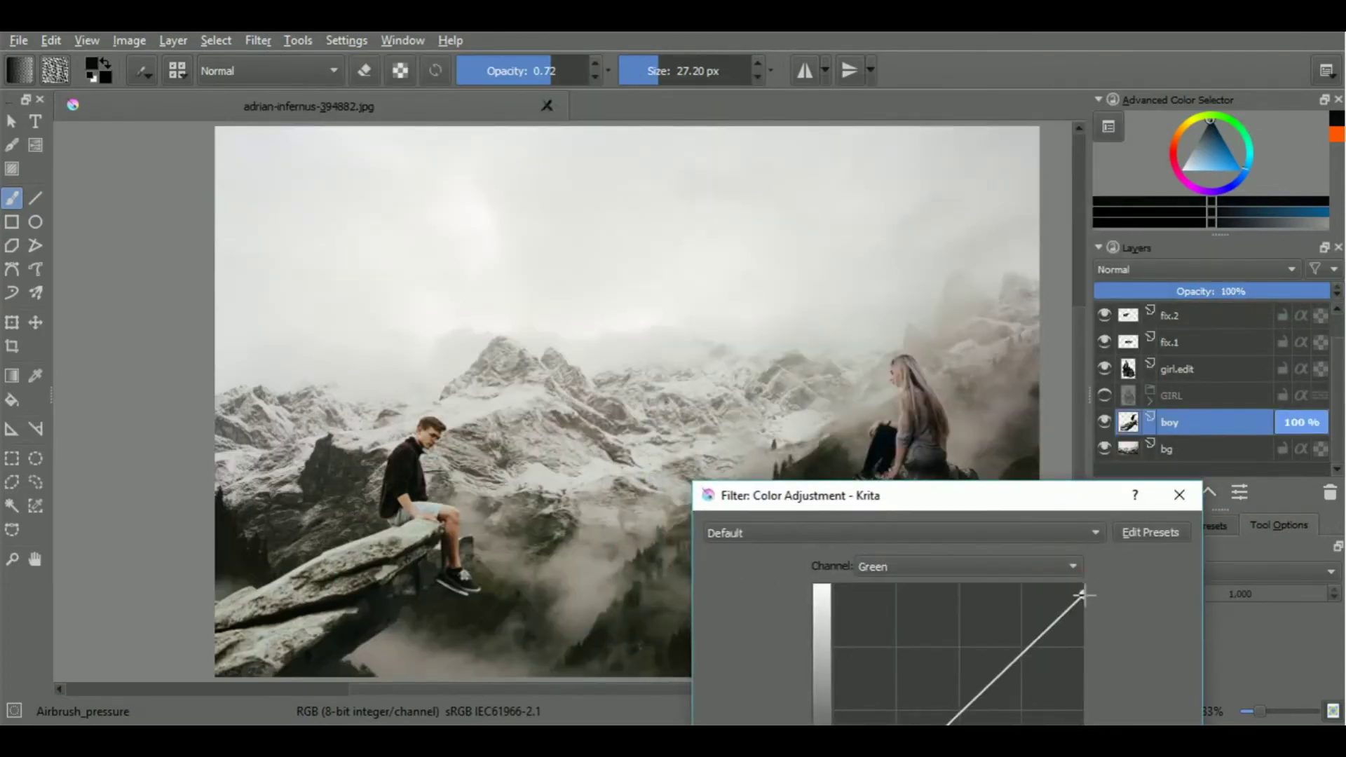
{"action": "left_click", "coordinate": [747, 275]}
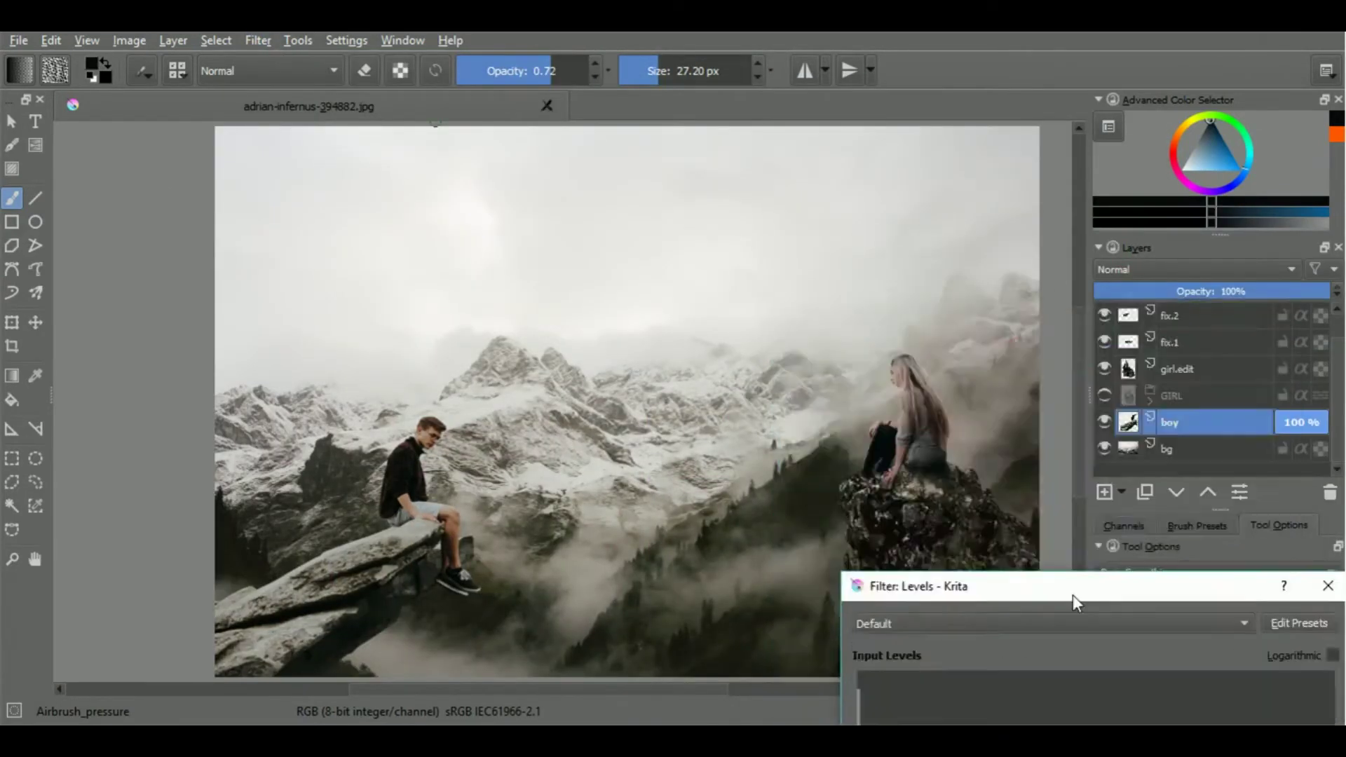
{"action": "left_click_drag", "start_coordinate": [1073, 595], "coordinate": [905, 254]}
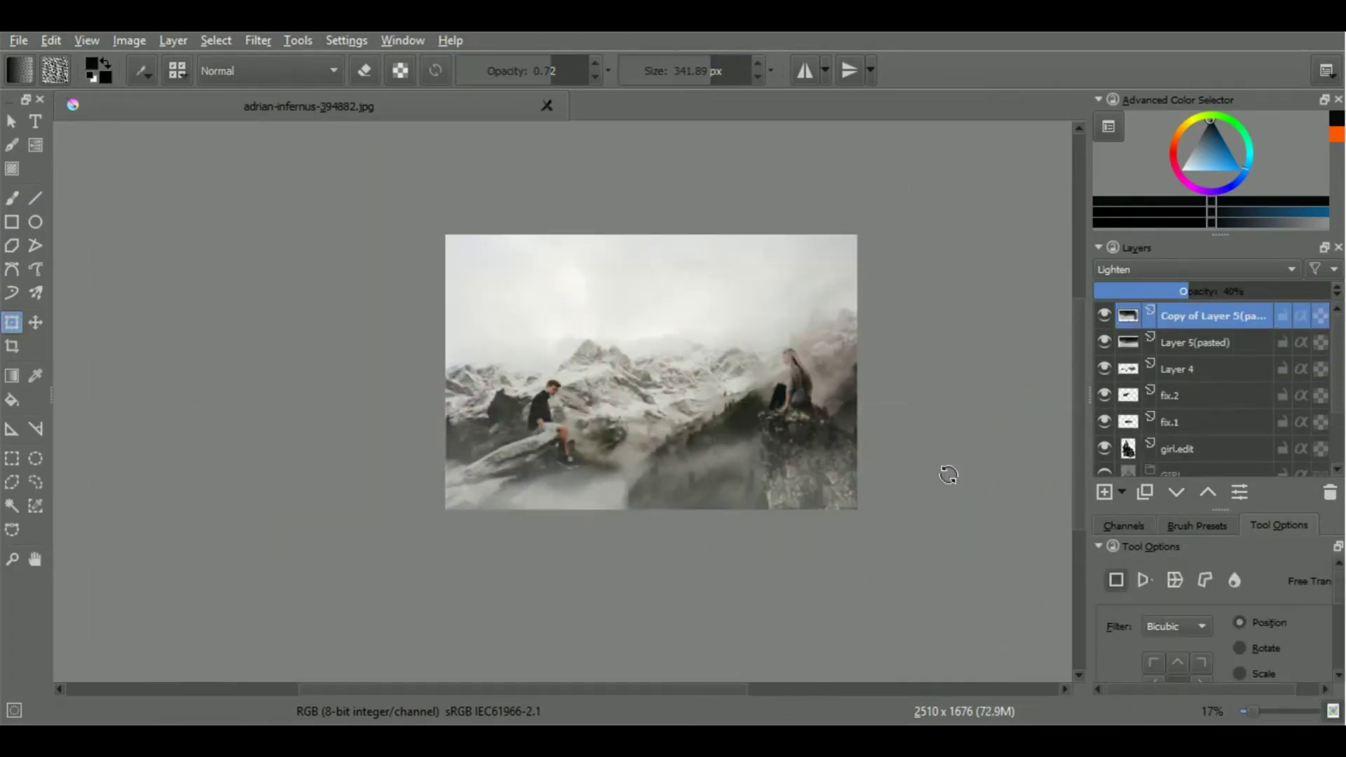
Step: Duplicate the fog layer, shifting and stretching the copy further left
{"action": "key", "text": "b"}
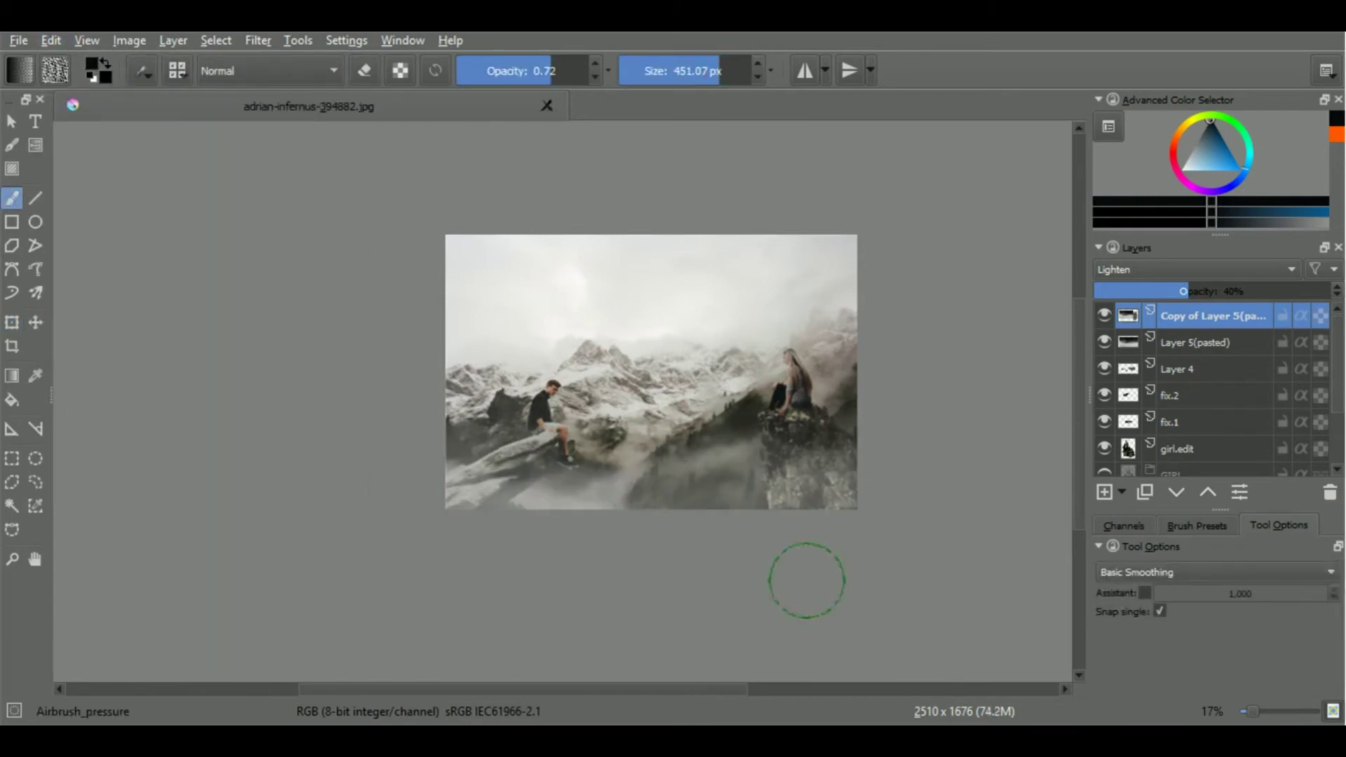
{"action": "key", "text": "ctrl+j"}
{"action": "key", "text": "ctrl+t"}
{"action": "left_click_drag", "start_coordinate": [867, 472], "coordinate": [798, 472]}
{"action": "left_click_drag", "start_coordinate": [623, 479], "coordinate": [531, 482]}
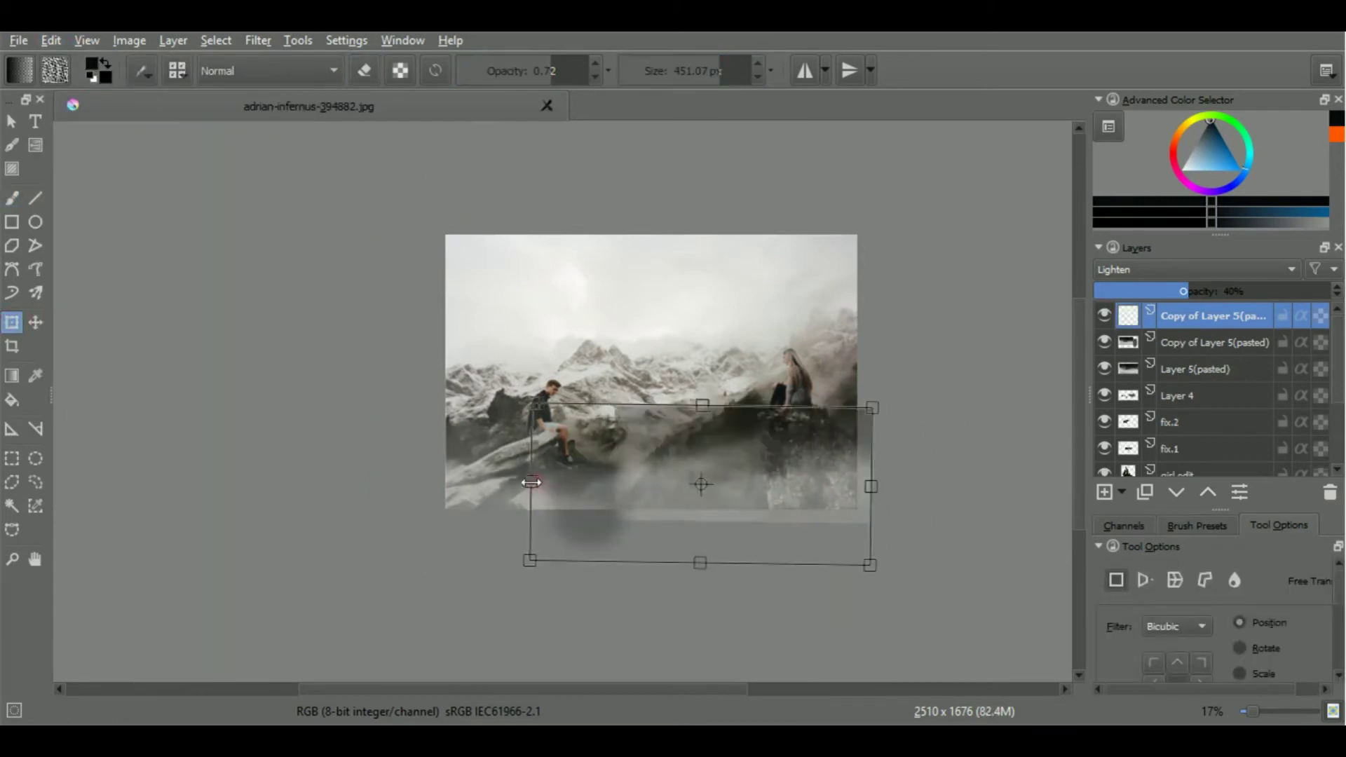
{"action": "key", "text": "Return"}
{"action": "key", "text": "b"}
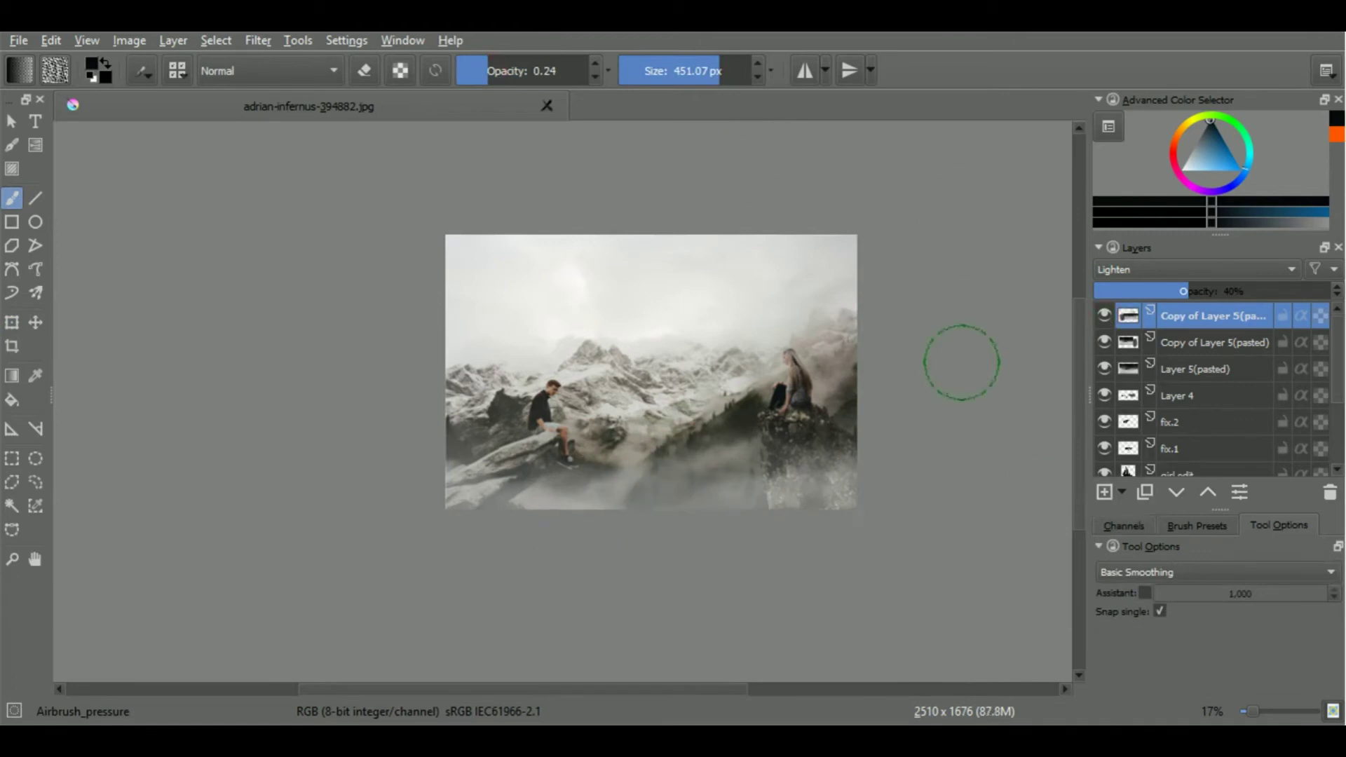
Step: Rename a fog copy to fog.girl and make another transformed fog duplicate
{"action": "type", "text": "irl"}
{"action": "key", "text": "Return"}
{"action": "key", "text": "ctrl+j"}
{"action": "key", "text": "ctrl+t"}
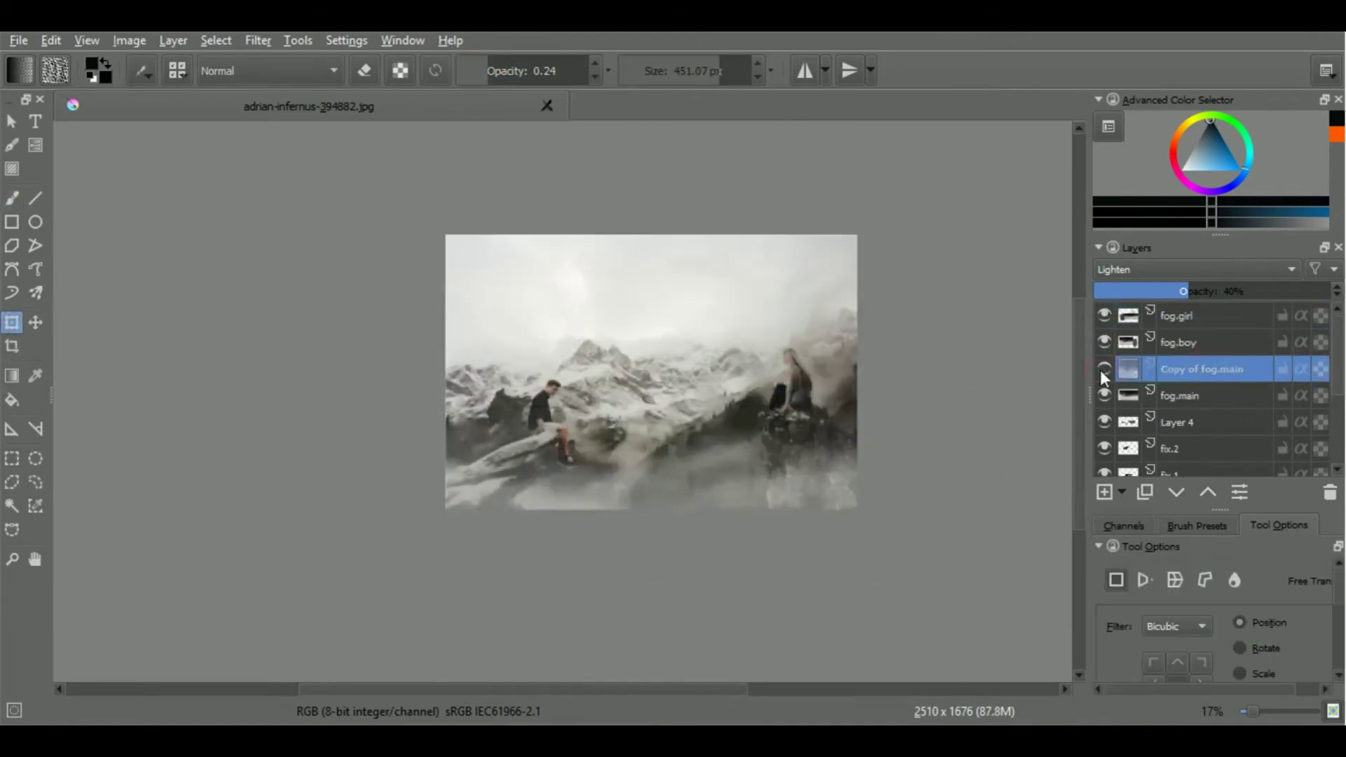
{"action": "scroll", "coordinate": [748, 475], "scroll_direction": "up", "scroll_amount": 2}
{"action": "scroll", "coordinate": [748, 475], "scroll_direction": "down", "scroll_amount": 1}
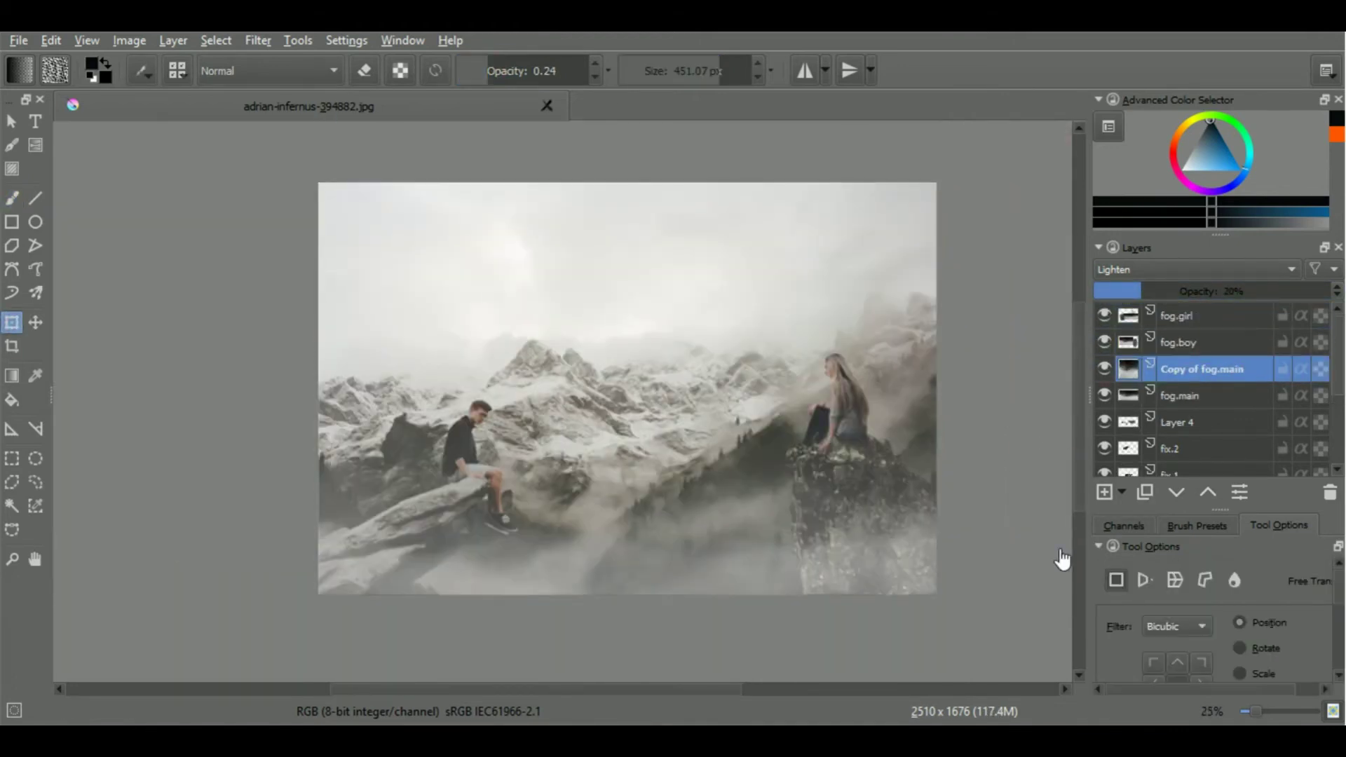
{"action": "scroll", "coordinate": [1340, 376], "scroll_direction": "down", "scroll_amount": 1}
Step: Erase parts of girl.edit with the airbrush, then duplicate it and place the copy below
{"action": "left_click", "coordinate": [1192, 422]}
{"action": "key", "text": "b"}
{"action": "scroll", "coordinate": [693, 631], "scroll_direction": "up", "scroll_amount": 2}
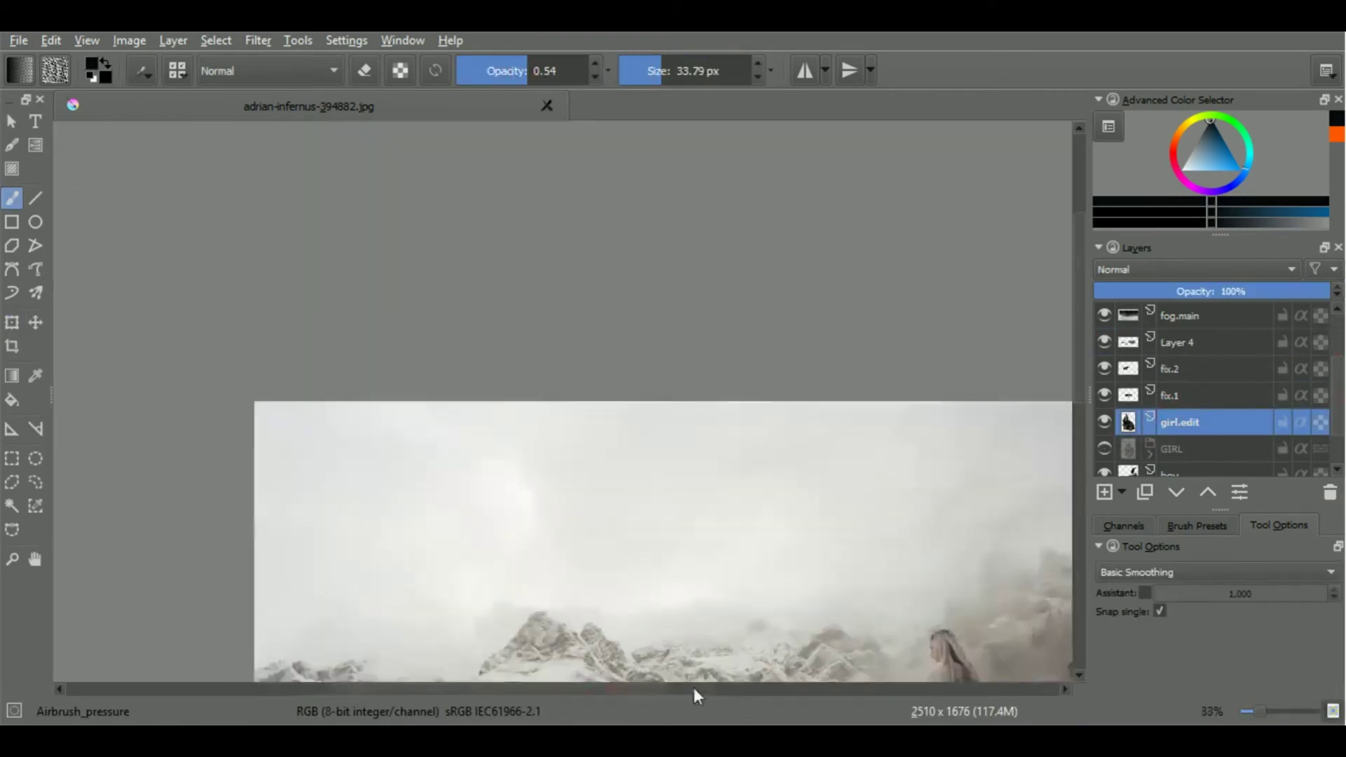
{"action": "scroll", "coordinate": [846, 395], "scroll_direction": "up", "scroll_amount": 2}
{"action": "key", "text": "e"}
{"action": "scroll", "coordinate": [856, 601], "scroll_direction": "down", "scroll_amount": 1}
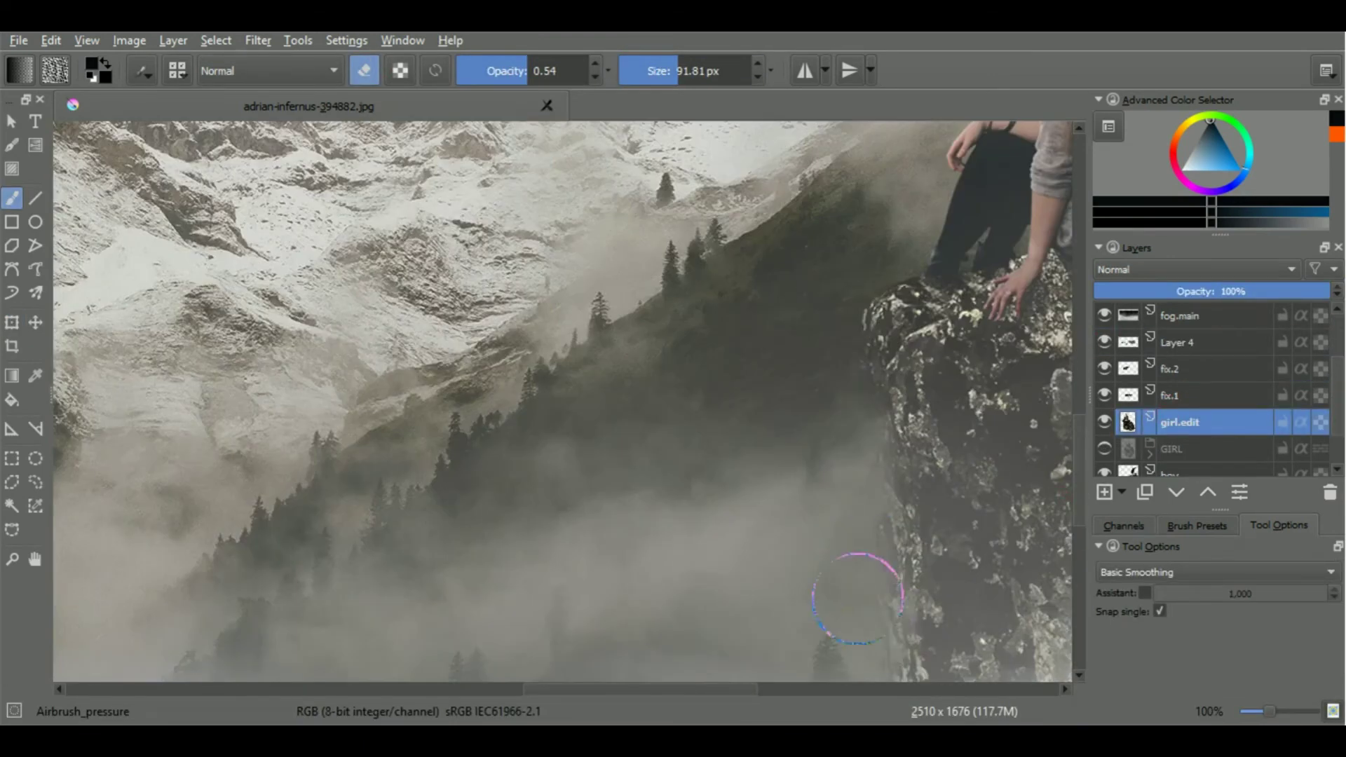
{"action": "scroll", "coordinate": [827, 384], "scroll_direction": "down", "scroll_amount": 4}
{"action": "key", "text": "ctrl+j"}
{"action": "key", "text": "ctrl+t"}
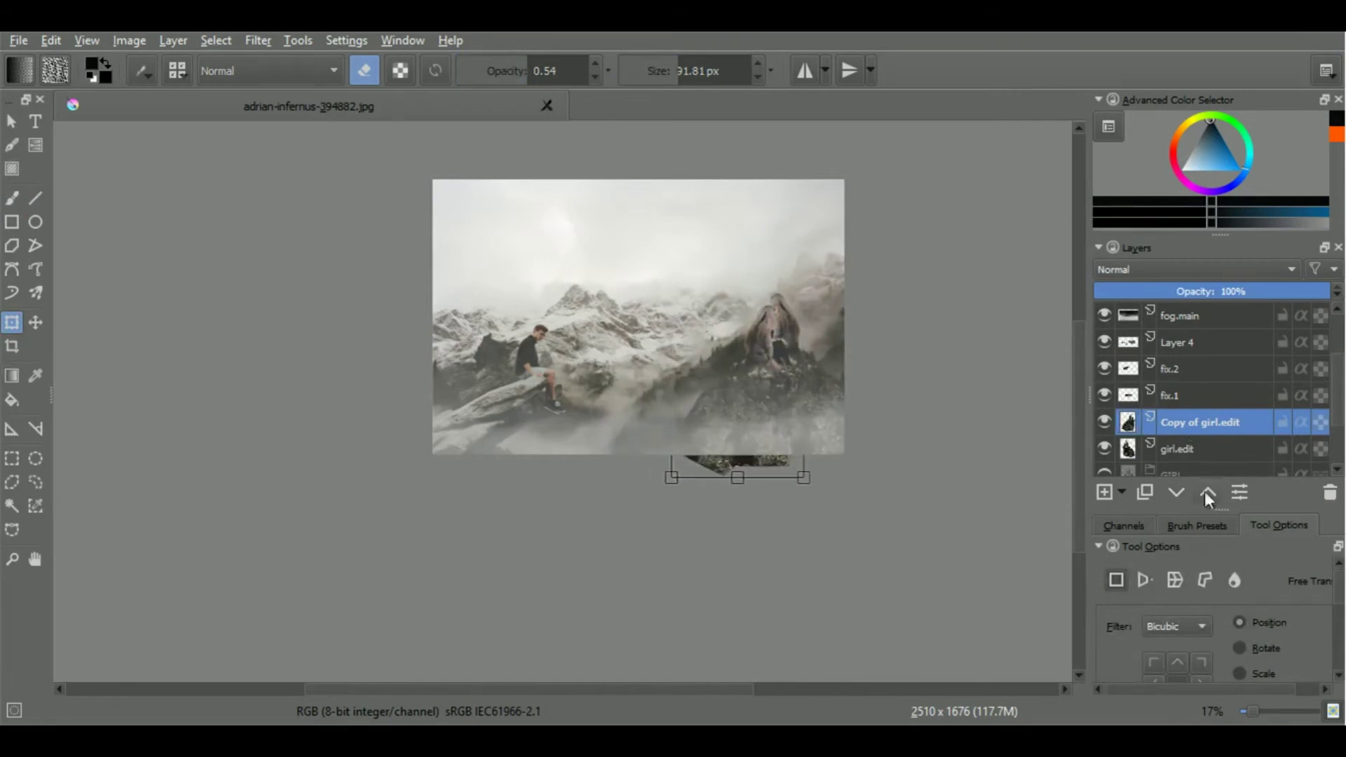
{"action": "left_click", "coordinate": [1177, 492]}
Step: Rotate the girl copy, then select girl.edit for its Levels adjustment
{"action": "left_click_drag", "start_coordinate": [1009, 393], "coordinate": [1035, 448]}
{"action": "scroll", "coordinate": [854, 375], "scroll_direction": "up", "scroll_amount": 3}
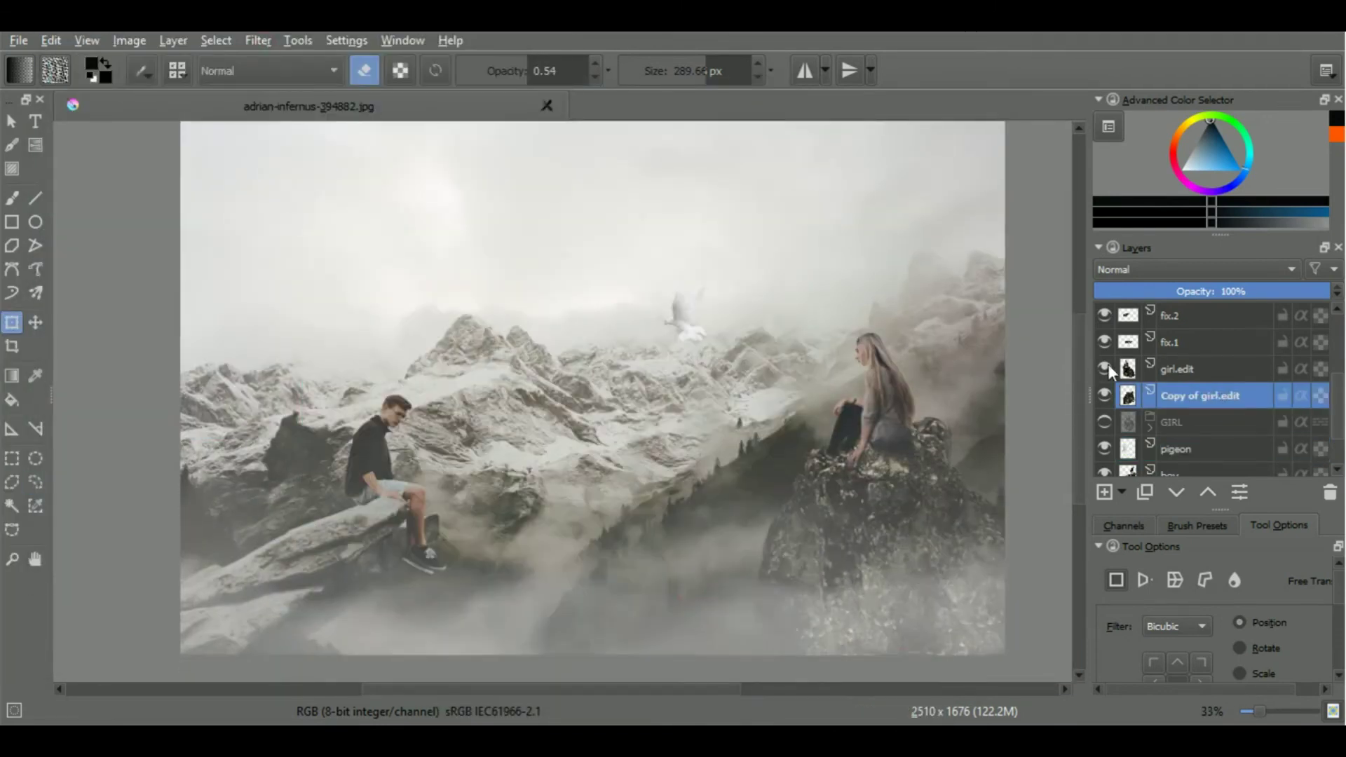
{"action": "left_click", "coordinate": [618, 252]}
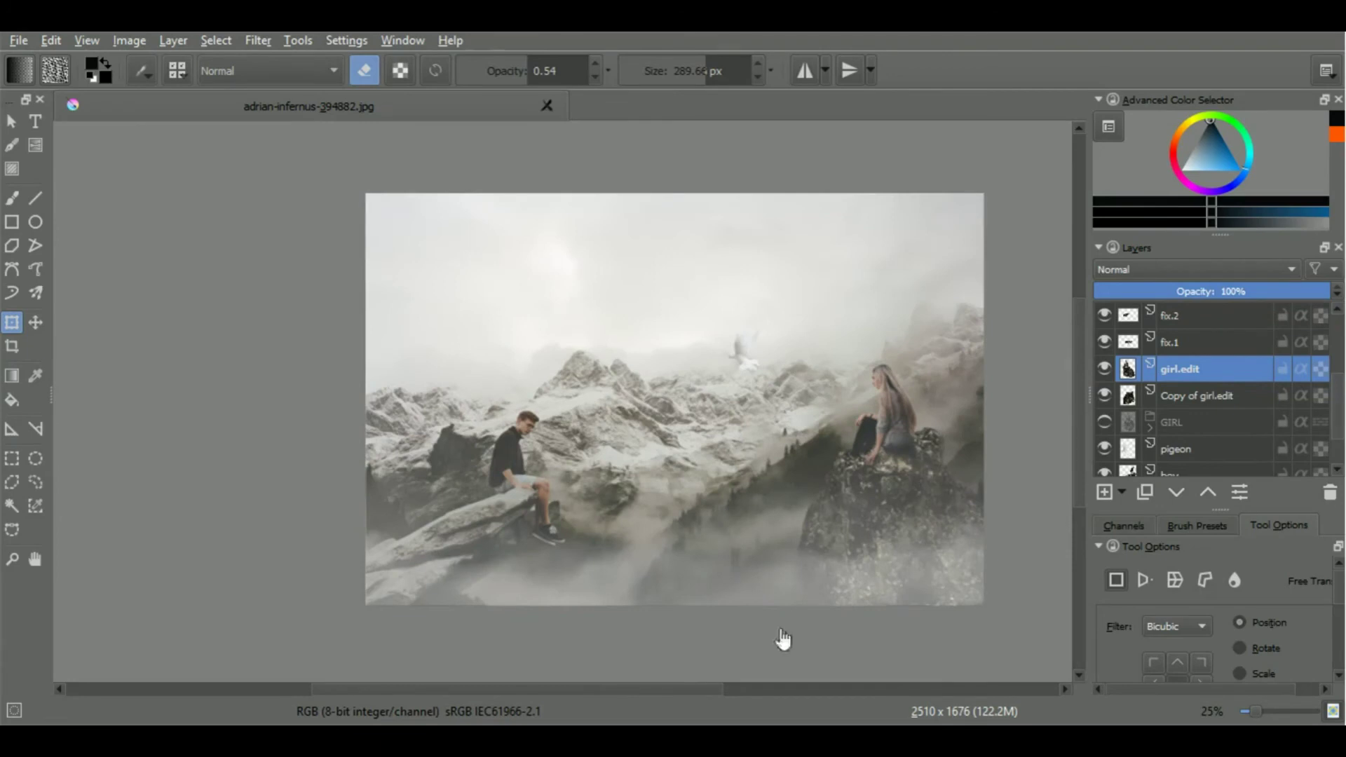